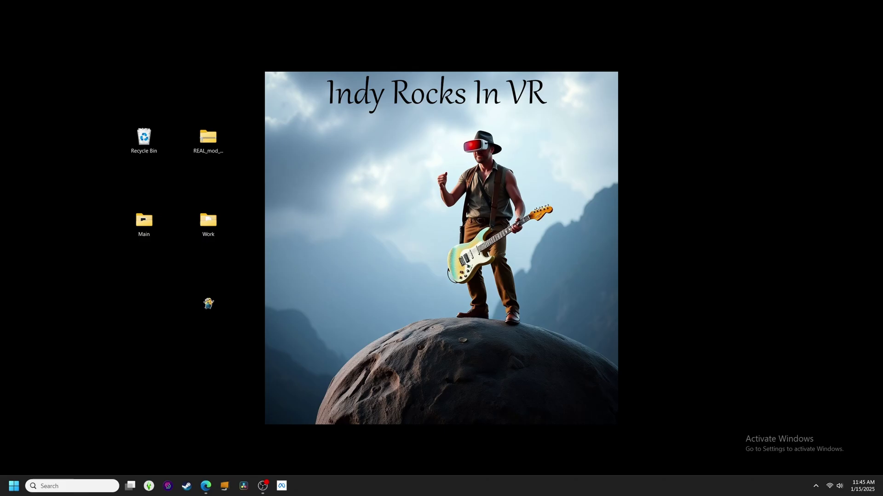
- Open the options from the game's main menu
key(super+d)
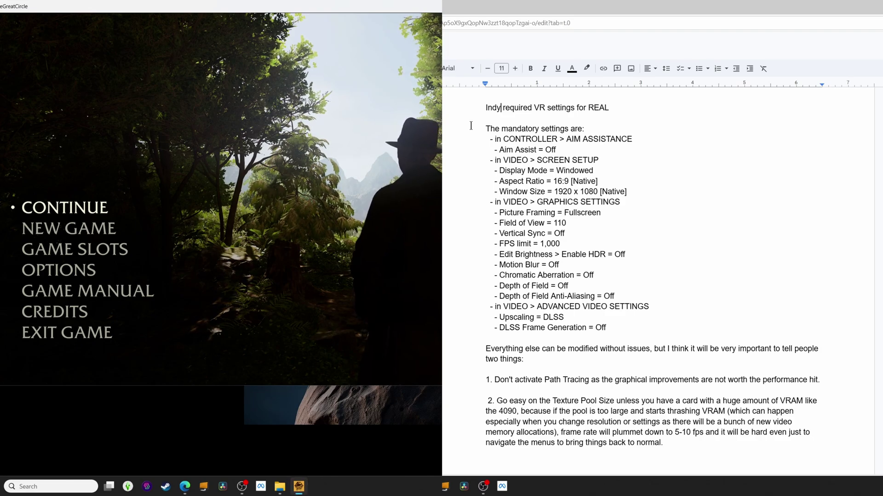
key(Down)
key(Down)
key(Down)
key(Return)
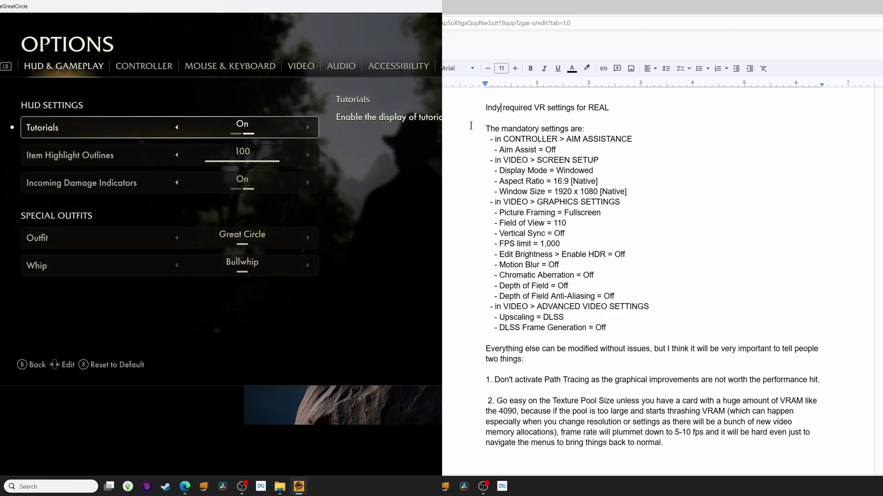
- Check the Aim Assist setting under Aim Assistance in the controller options
key(e)
key(Down)
key(Down)
key(Down)
key(Down)
key(Down)
key(Down)
key(Down)
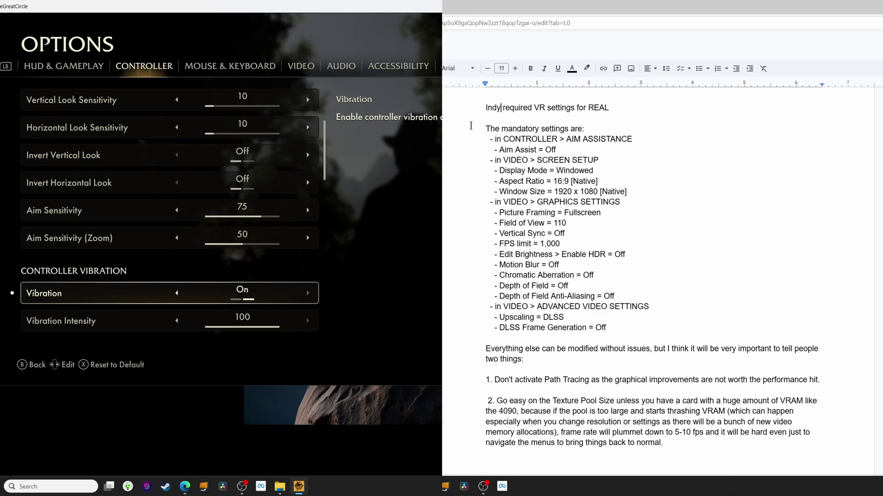
key(Down)
key(Down)
key(Down)
key(Up)
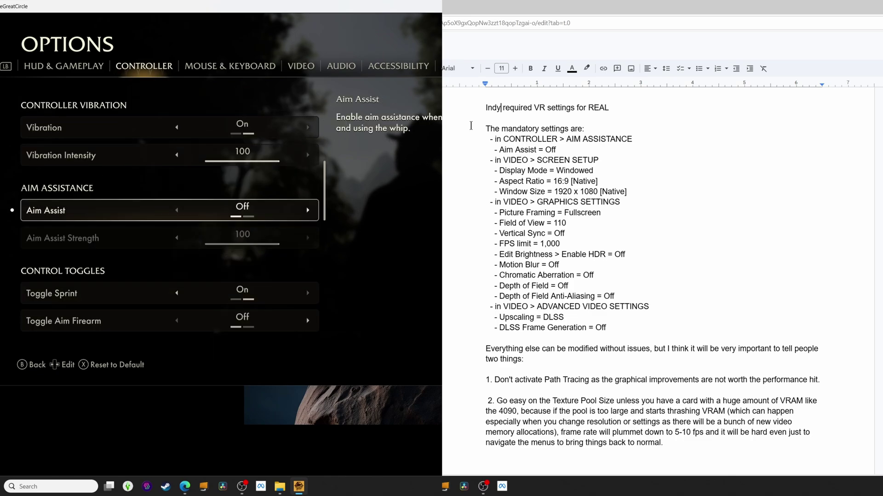
- Check the display mode, aspect ratio and window size in the video options' Screen Setup section
key(e)
key(e)
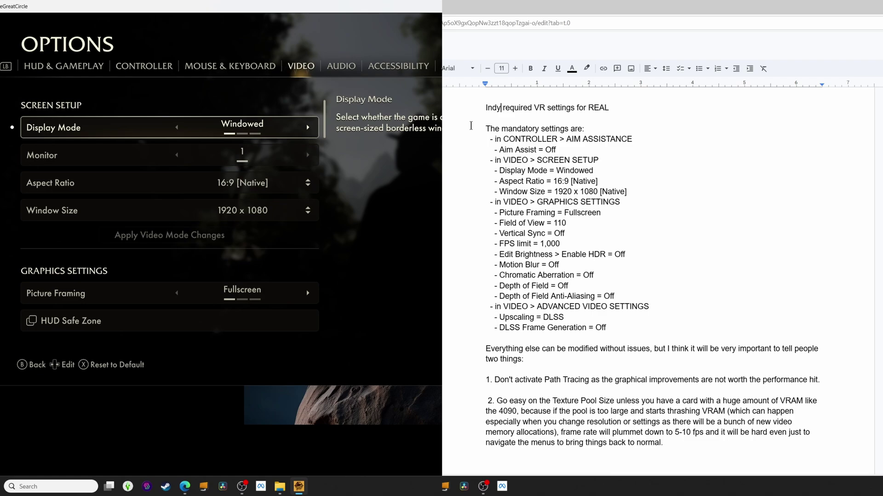
key(Down)
key(Down)
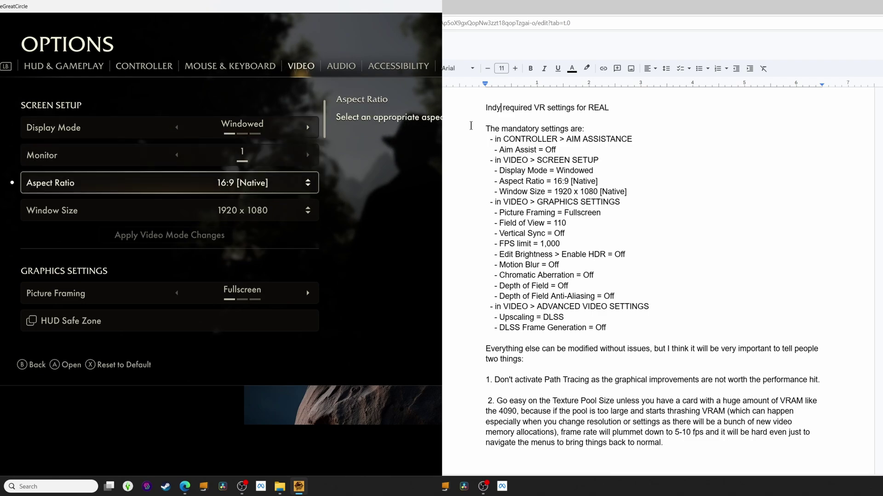
key(Down)
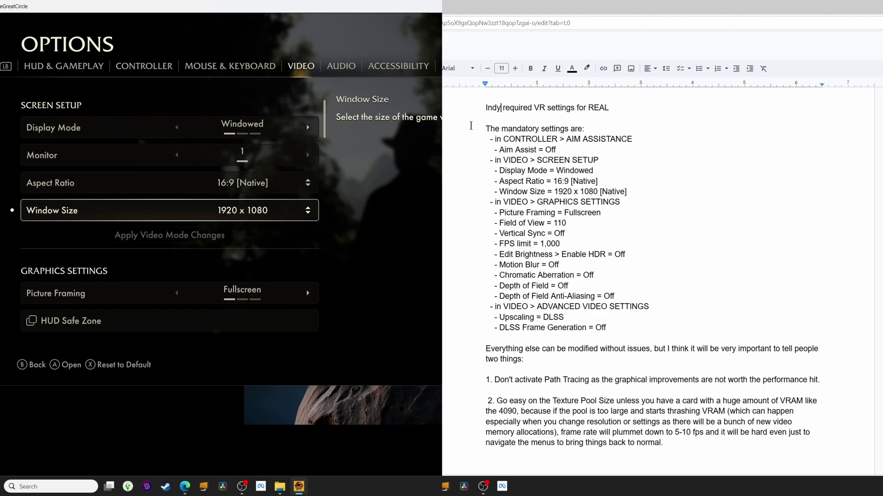
key(Down)
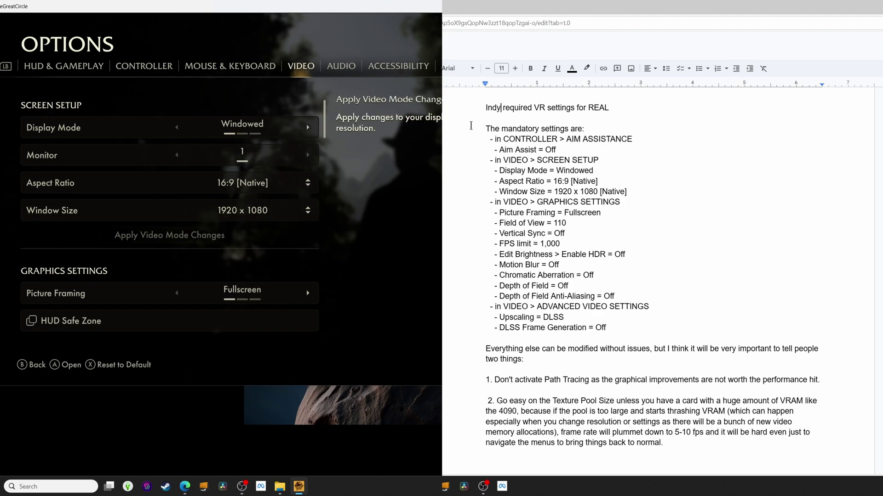
- Check Picture Framing, Field of View, Vertical Sync and FPS limit in the Graphics Settings section
key(Down)
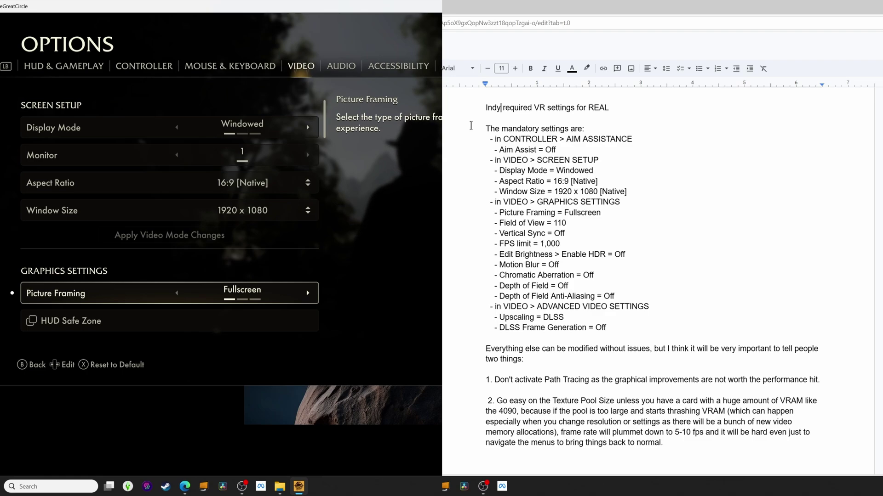
key(Down)
key(Down)
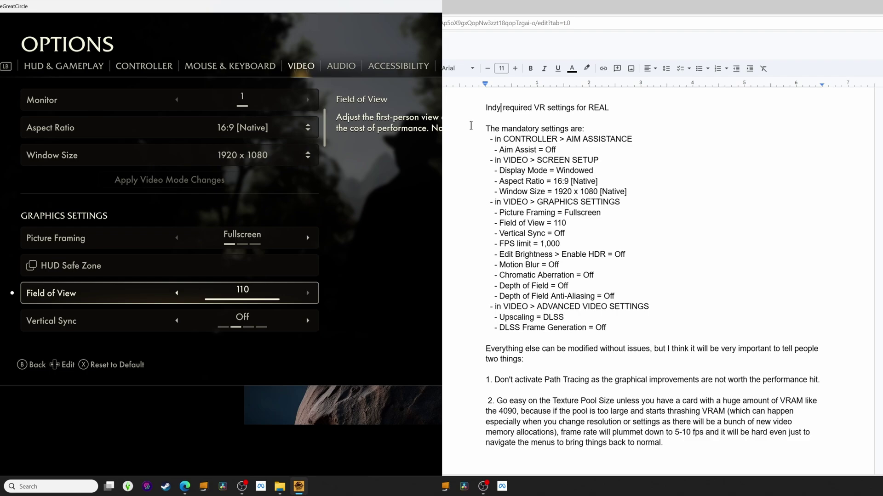
key(Down)
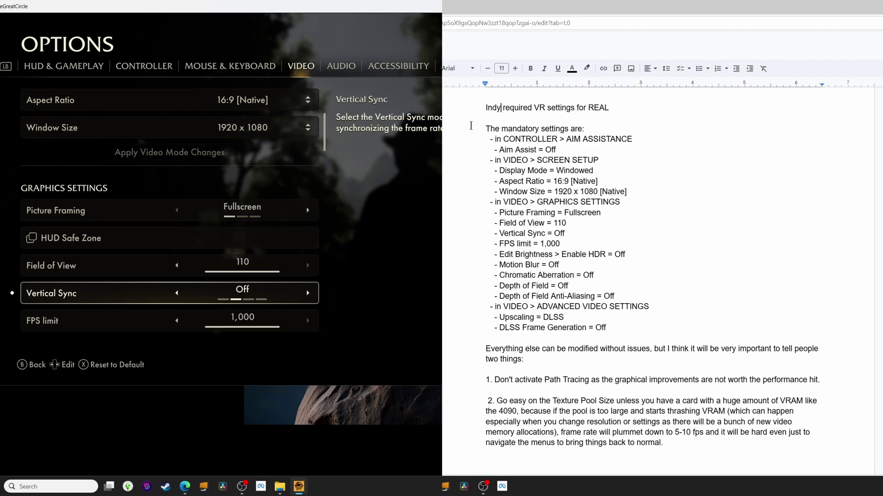
key(Down)
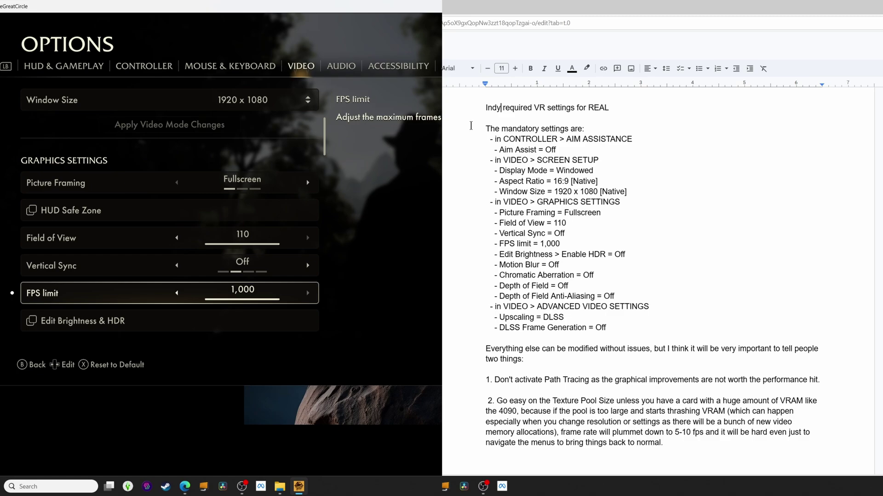
- Check the Enable HDR setting within Edit Brightness & HDR, and return to the video options
key(Down)
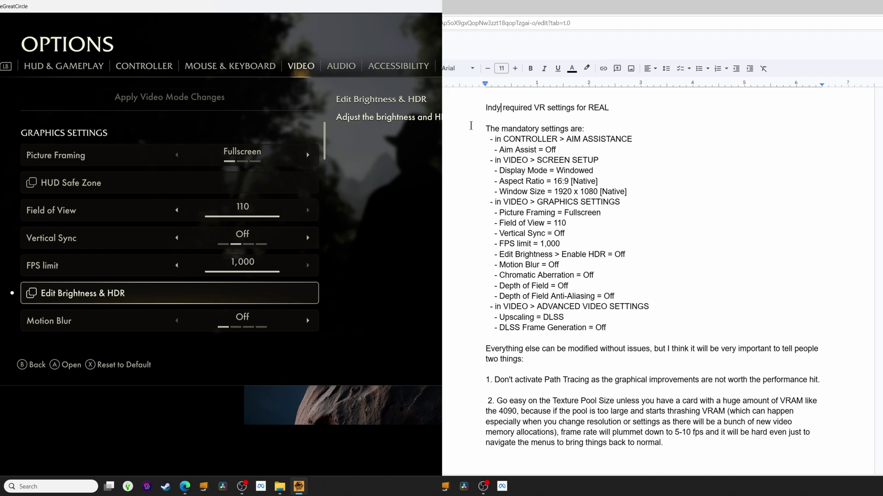
key(Return)
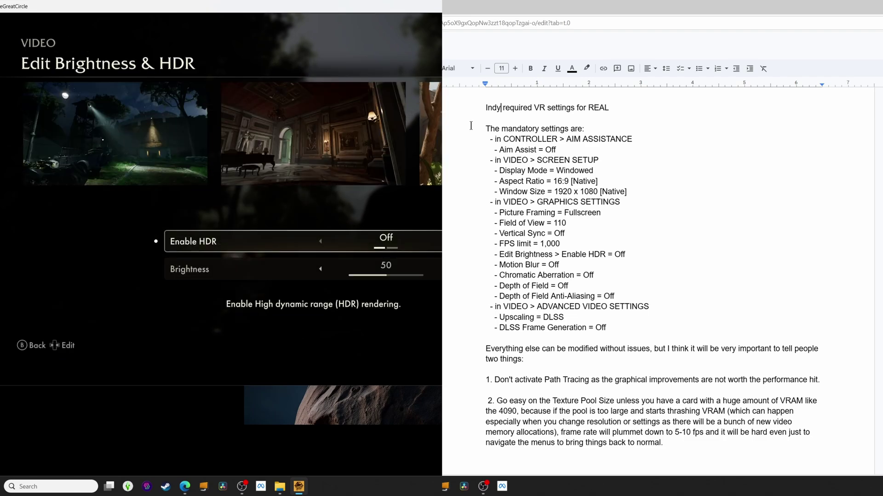
key(Escape)
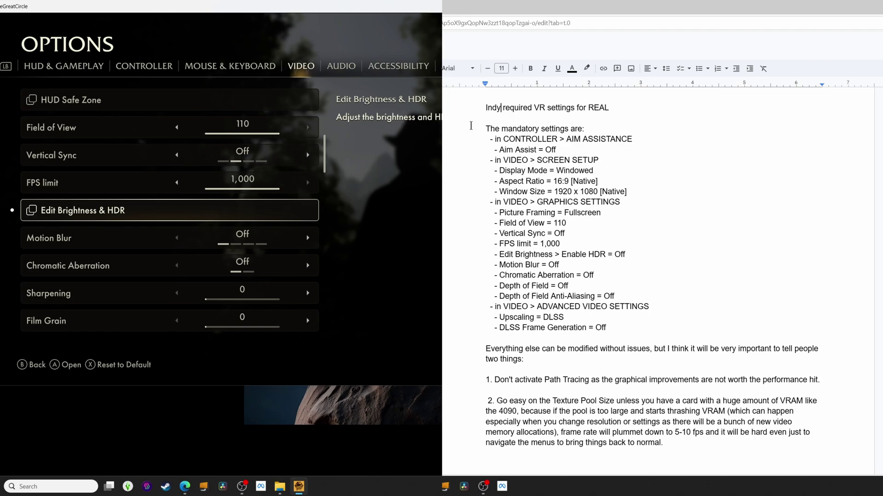
- Check Motion Blur, Chromatic Aberration, Depth of Field and Depth of Field Anti-Aliasing against the mandatory settings list
key(Down)
key(Down)
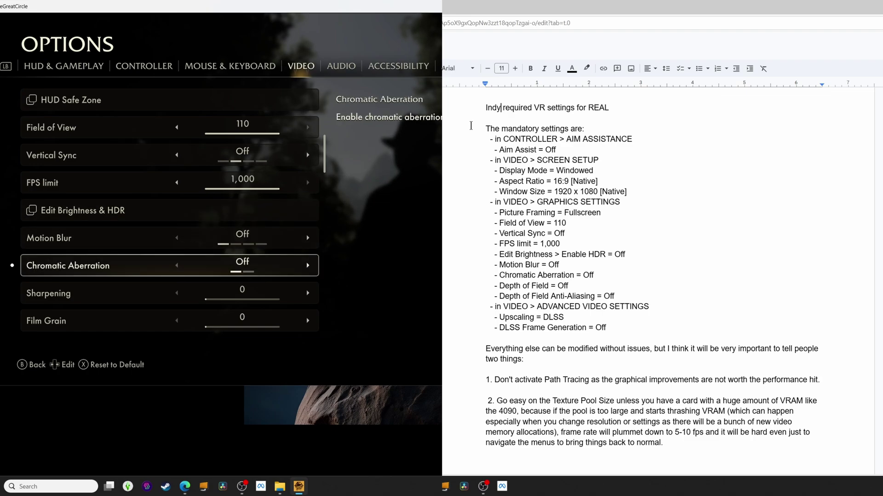
key(Down)
key(Down)
key(Down)
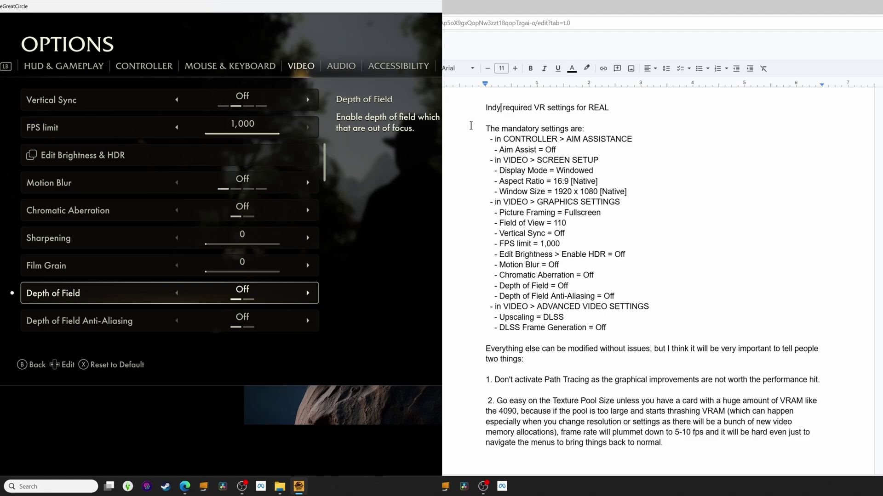
key(Down)
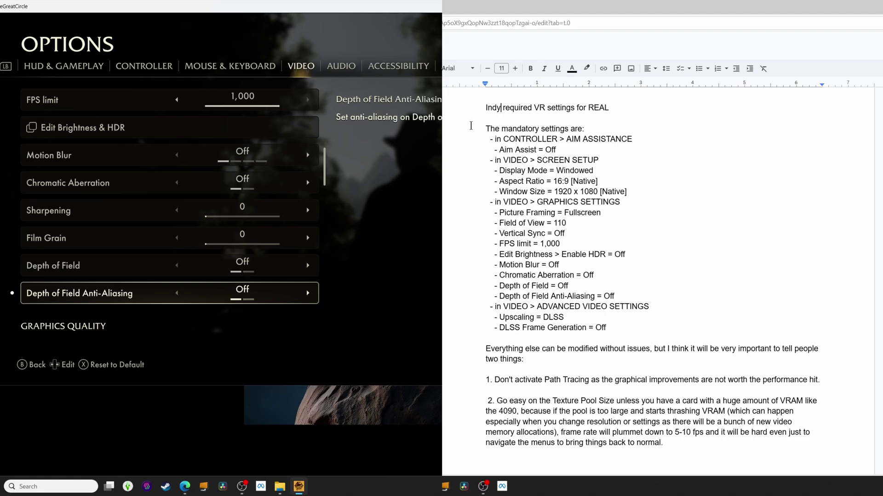
- Review the Graphics Quality section from Overall Graphics Quality and Texture Pool Size through the texture filtering setting
key(Down)
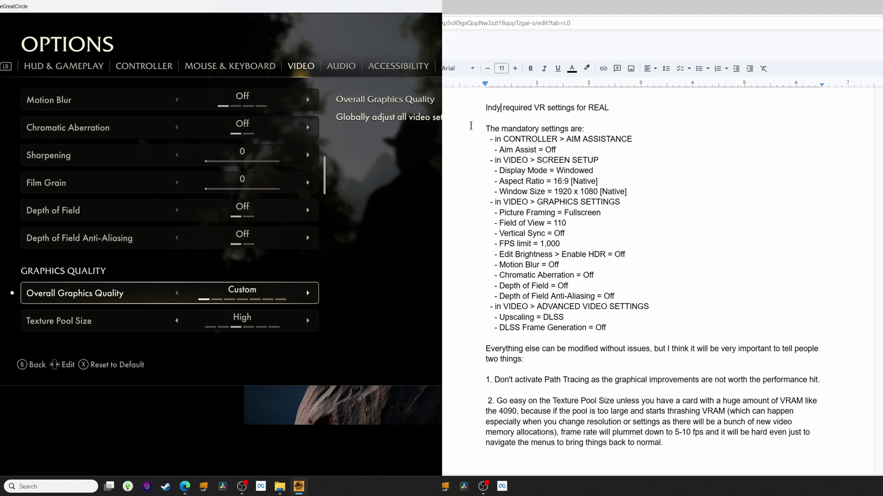
key(Down)
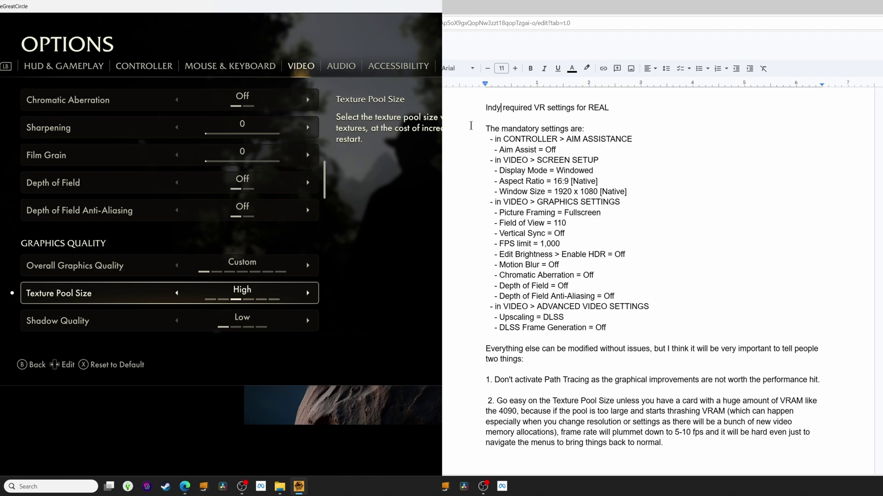
key(Down)
key(Down)
key(Down)
key(Down)
key(Down)
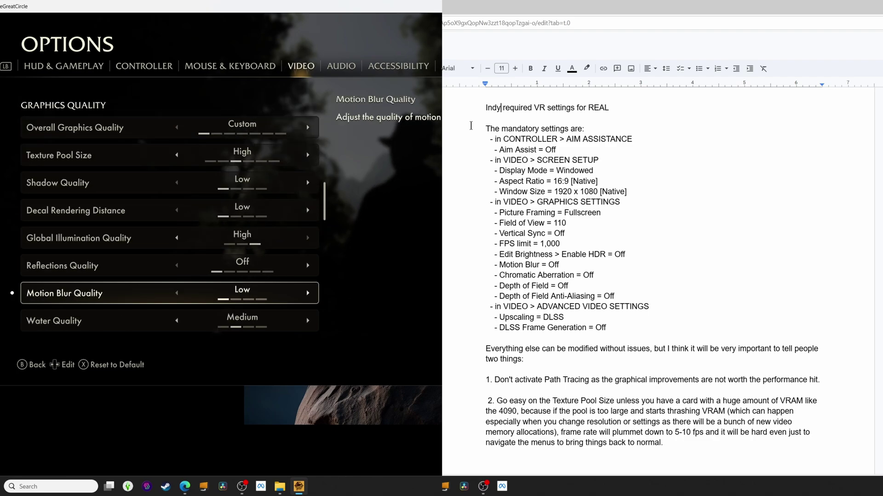
key(Down)
key(Down)
key(Down)
key(Down)
- Check Path Tracing, Upscaling, DLSS Super Resolution and DLSS Frame Generation in the Advanced Video Settings section
key(Down)
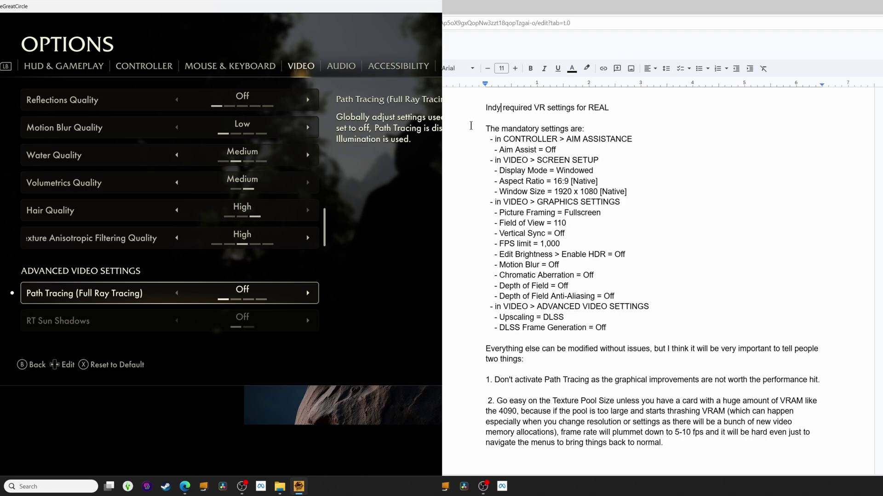
key(Down)
key(Down)
key(Down)
key(Down)
key(Down)
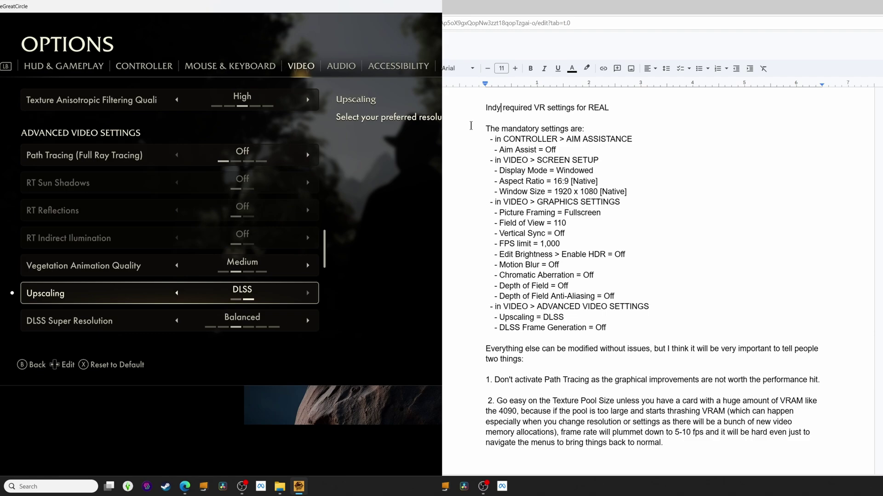
key(Down)
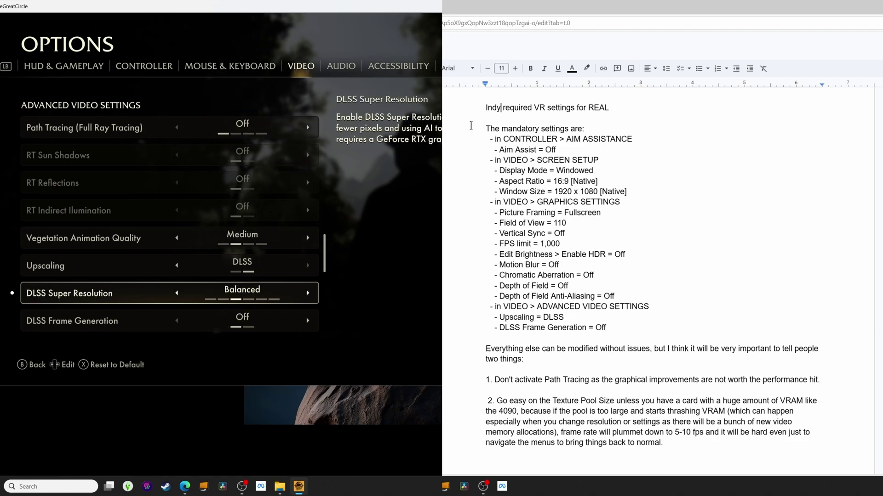
key(Down)
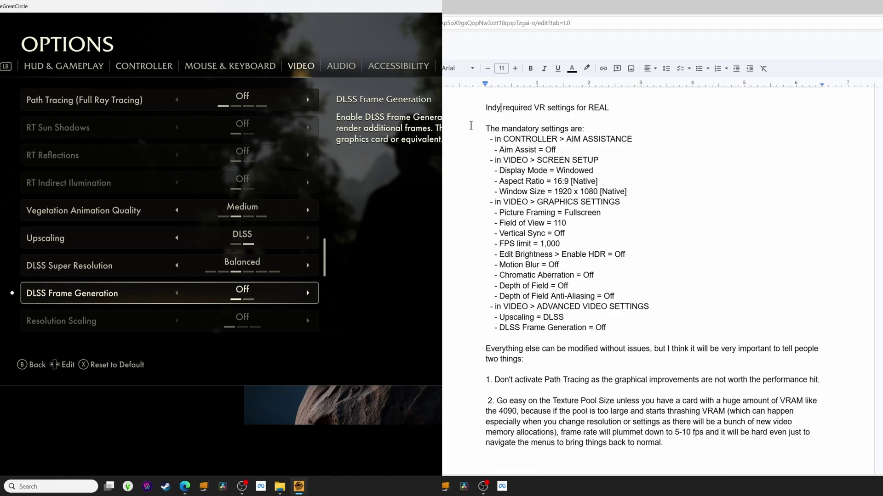
- Leave the options and exit the game to the desktop
key(Escape)
key(Down)
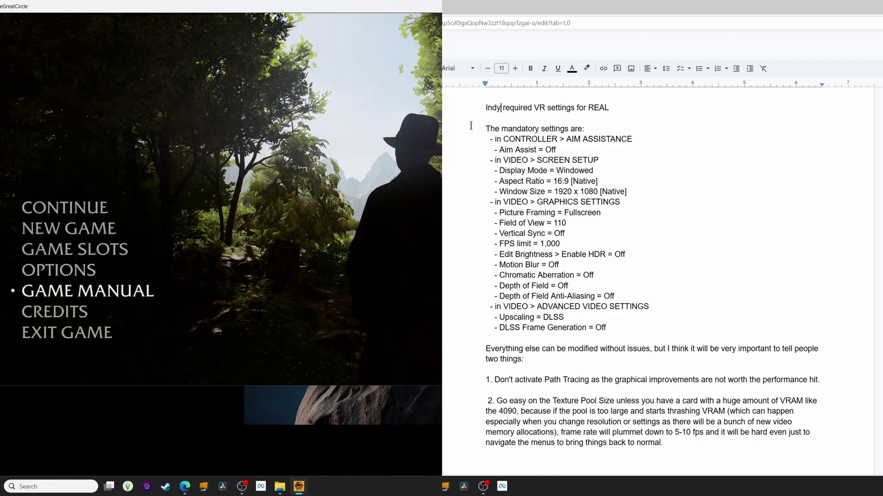
key(Down)
key(Down)
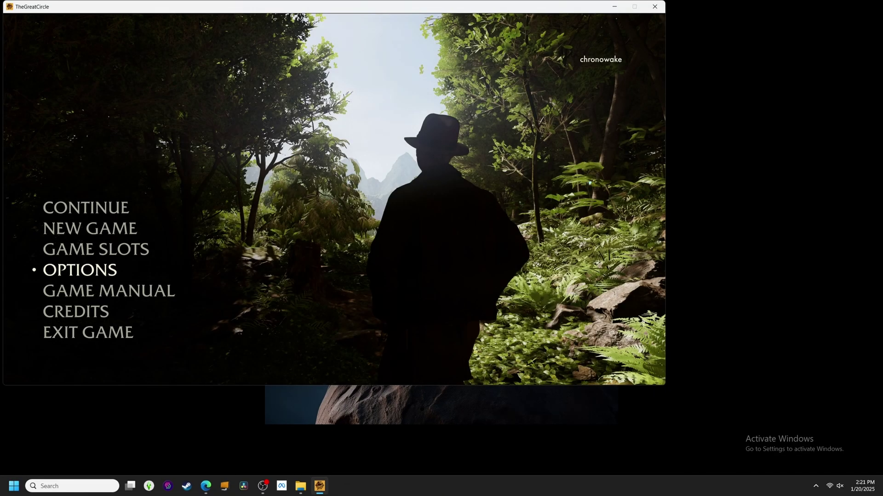
key(Down)
key(Down)
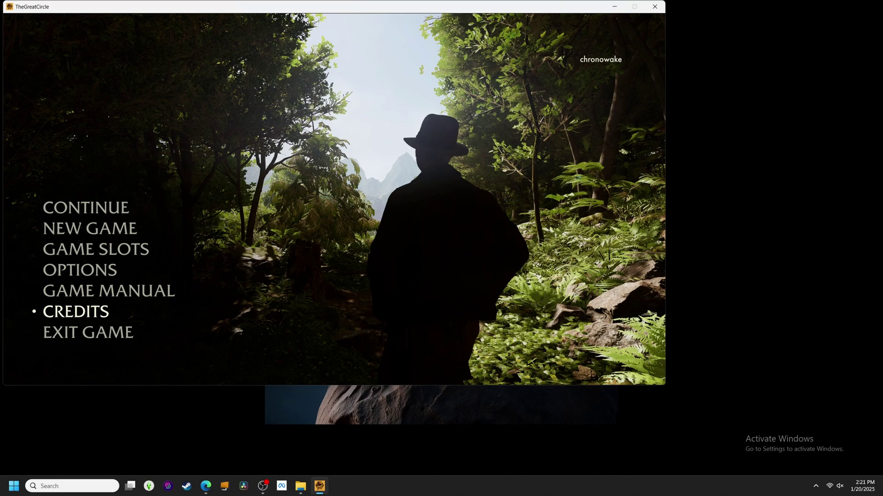
key(Down)
key(Return)
key(Return)
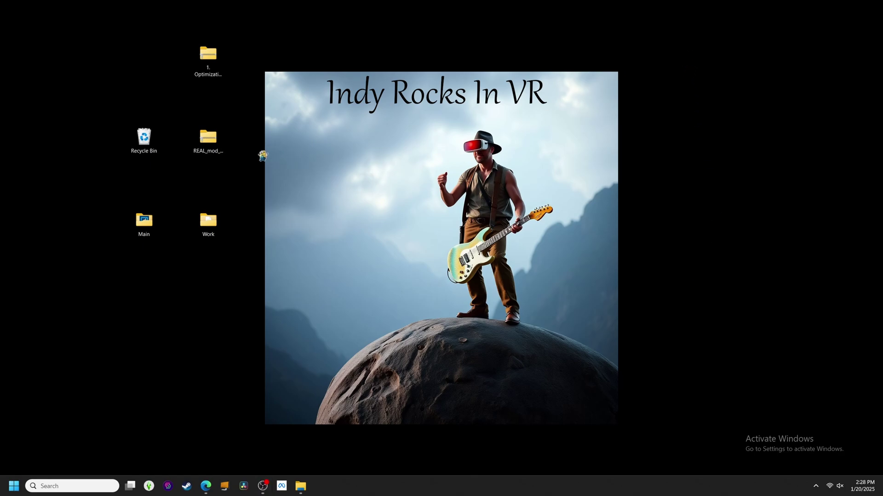
- Unblock the downloaded REAL mod zip on the desktop through its file properties and apply the change
right_click(208, 144)
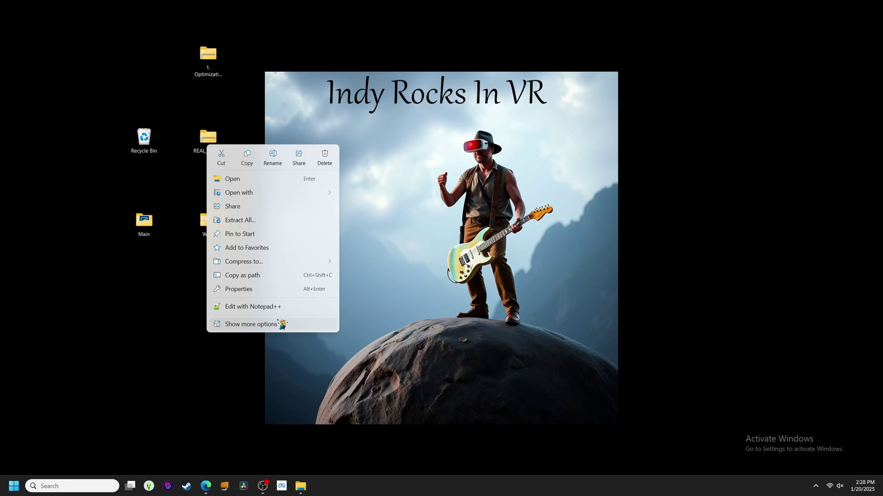
click(269, 290)
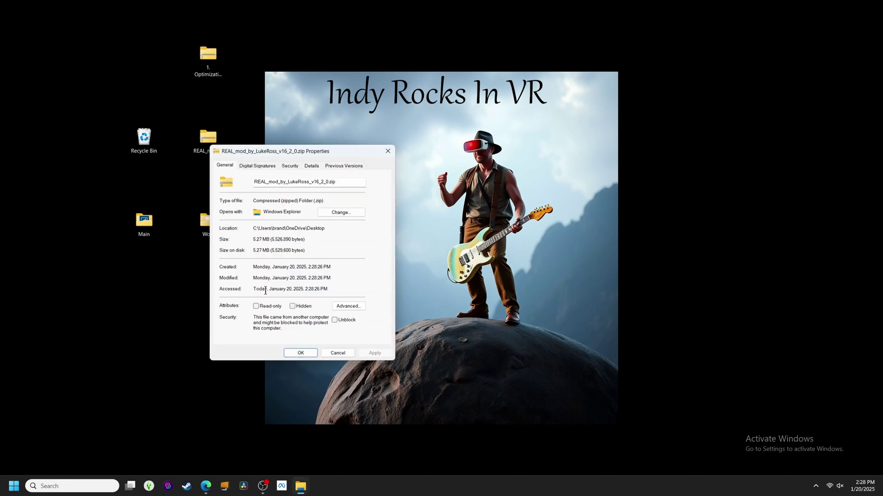
click(334, 320)
click(375, 353)
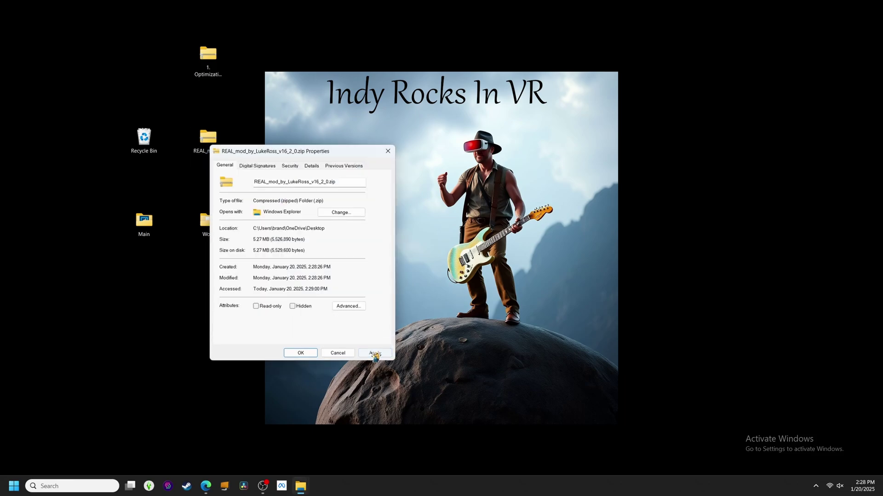
click(300, 354)
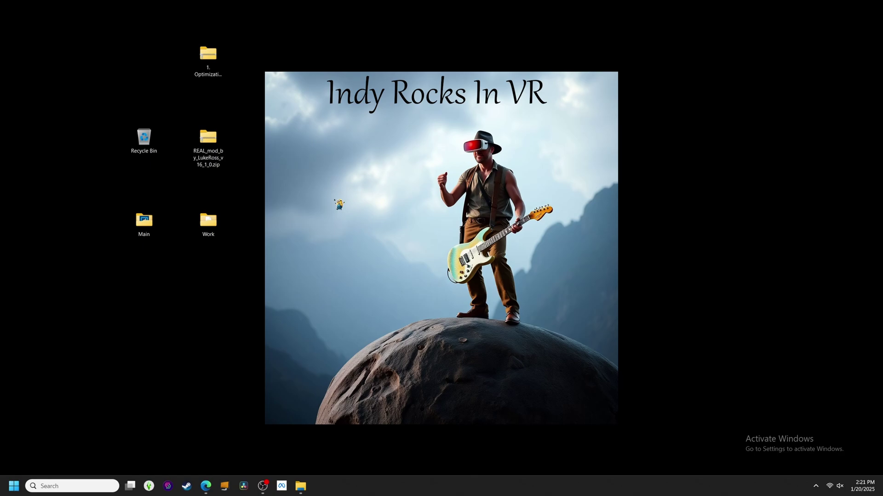
- Open a file window and browse to The Great Circle game folder under C:\Program Files (x86)\Steam\steamapps\common
double_click(144, 221)
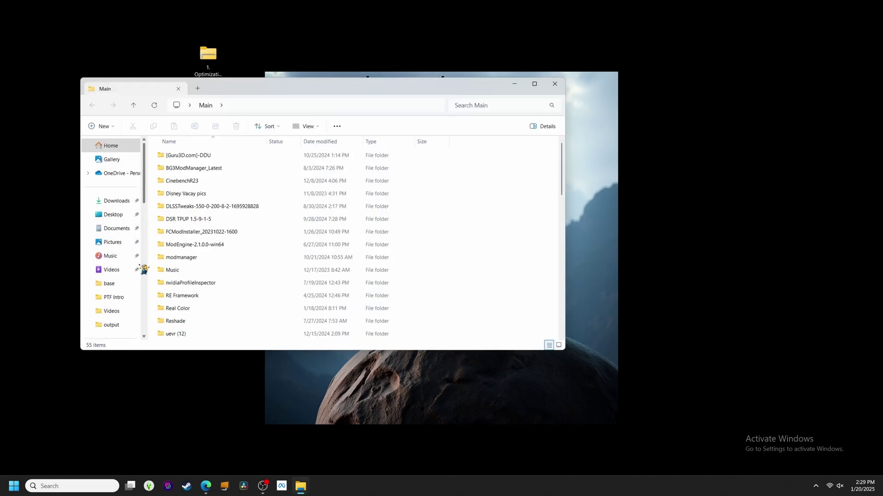
scroll(138, 271, down, 5)
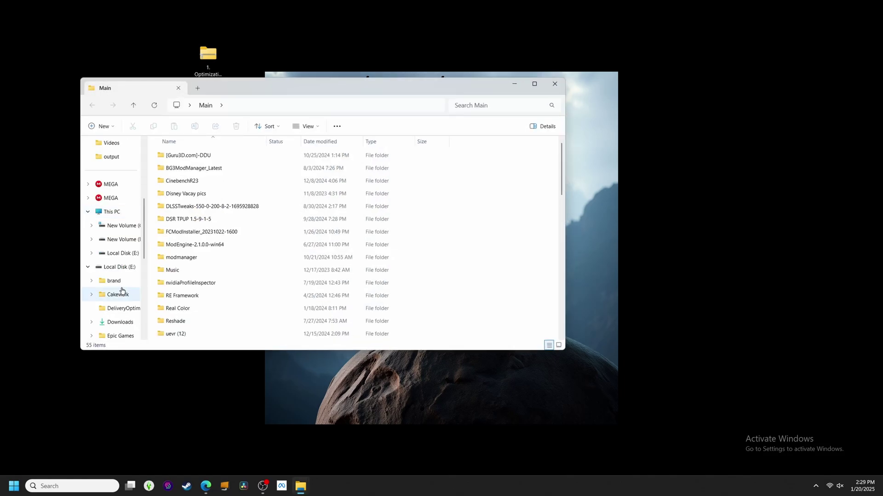
click(119, 226)
double_click(199, 258)
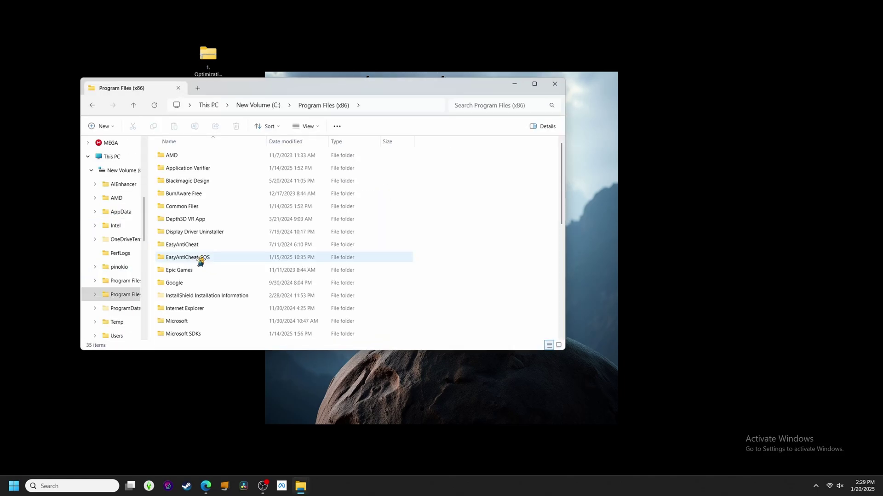
scroll(198, 270, down, 6)
double_click(186, 283)
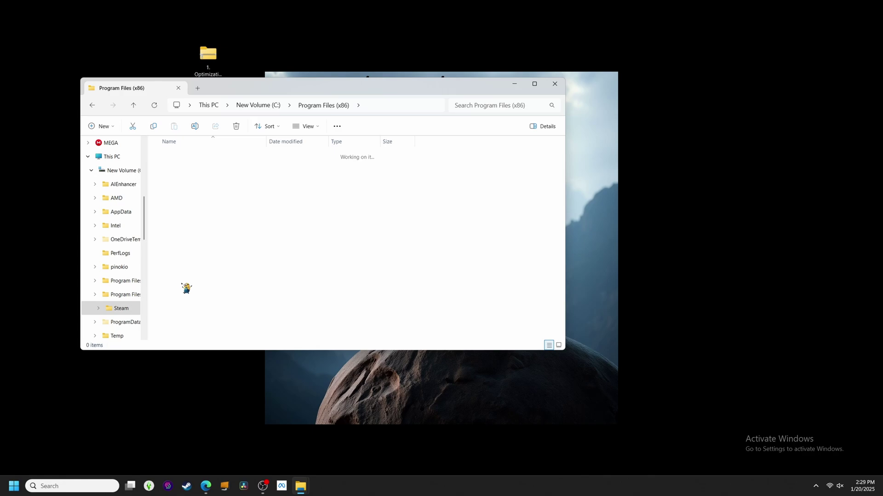
scroll(186, 286, down, 4)
double_click(193, 207)
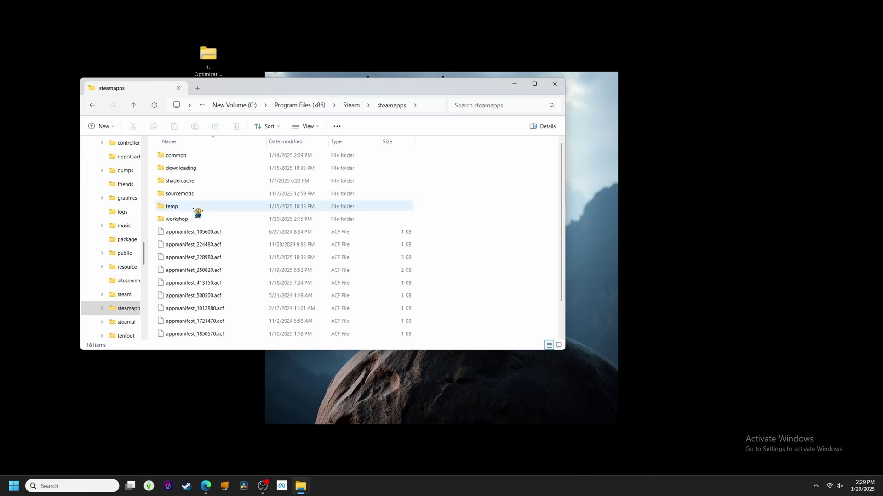
double_click(192, 159)
double_click(192, 271)
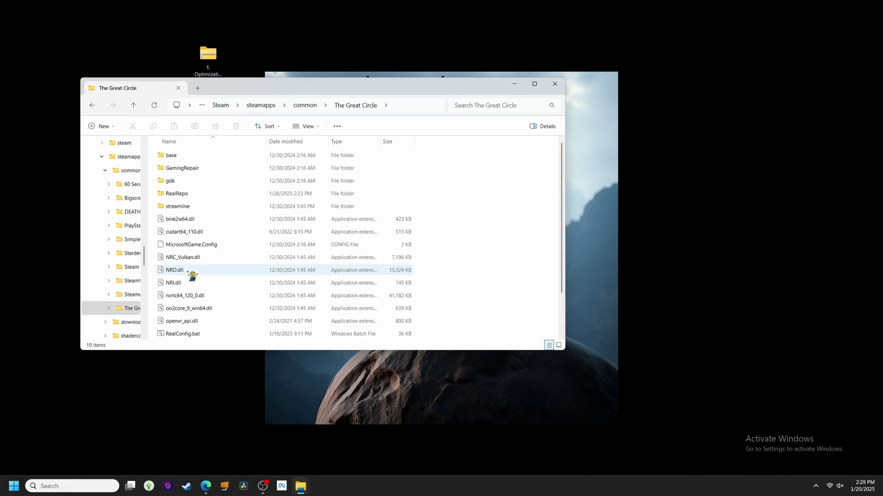
scroll(217, 281, down, 2)
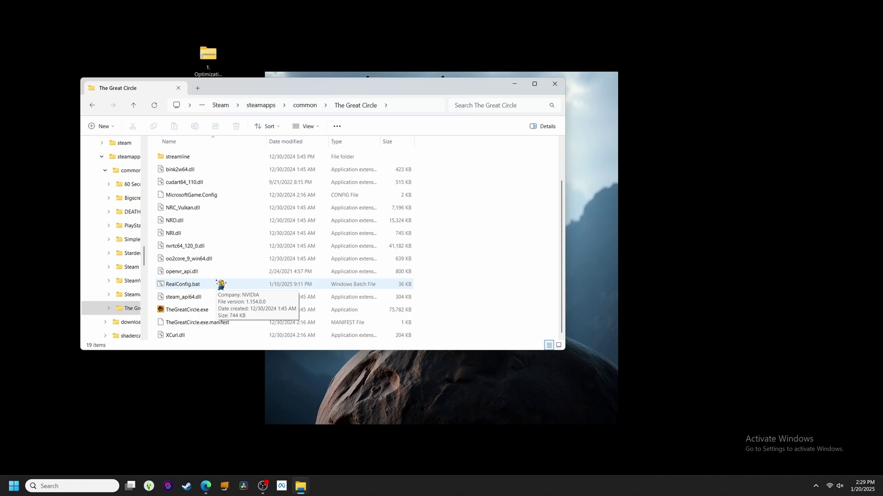
- Copy all contents of the REAL mod zip into The Great Circle folder, replacing existing files, and run RealConfig.bat
drag(259, 95, 445, 165)
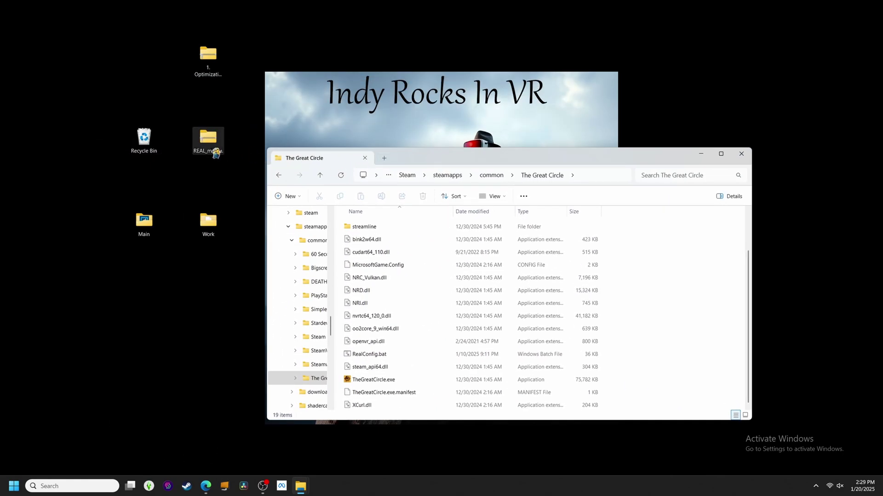
double_click(208, 138)
drag(186, 216, 681, 313)
click(424, 200)
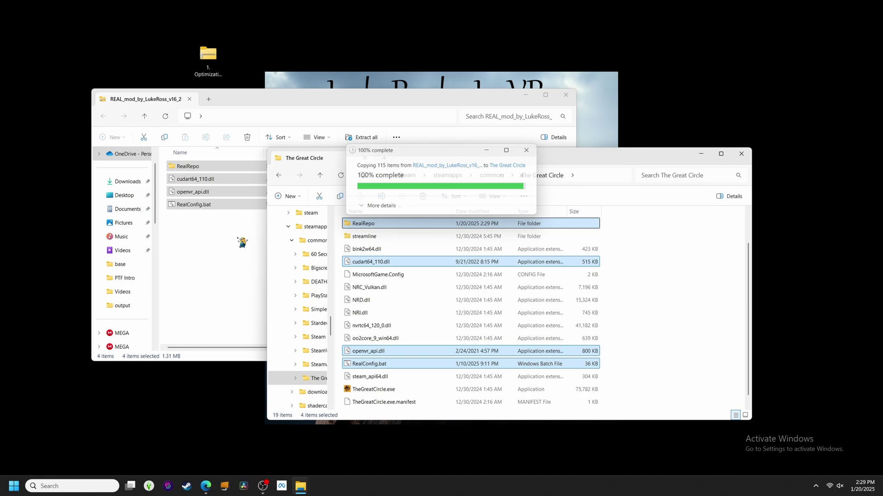
click(566, 95)
double_click(377, 367)
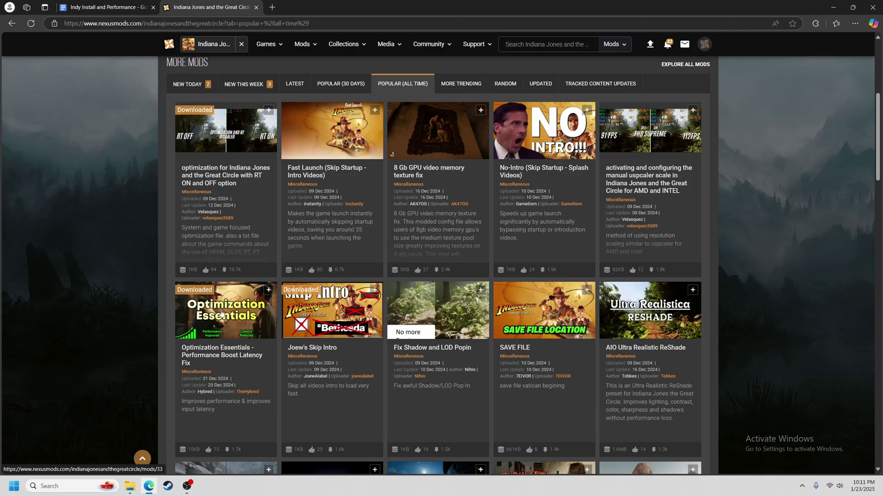
- Examine the Nexus Mods page of the optimization mod with RT ON and OFF option, including its description and author video
click(224, 177)
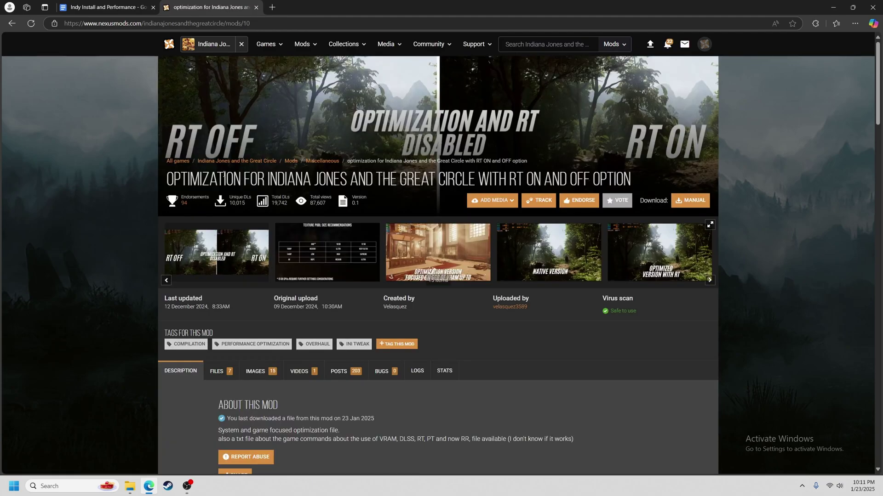
scroll(149, 322, down, 10)
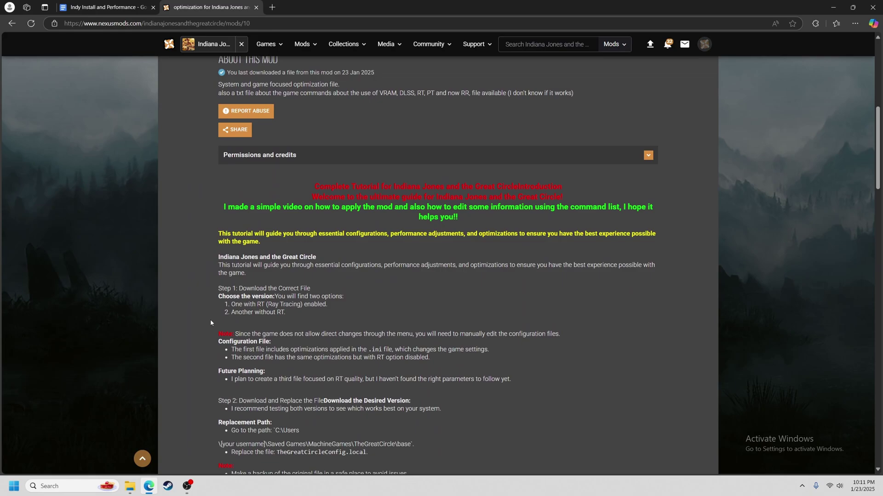
scroll(209, 323, down, 15)
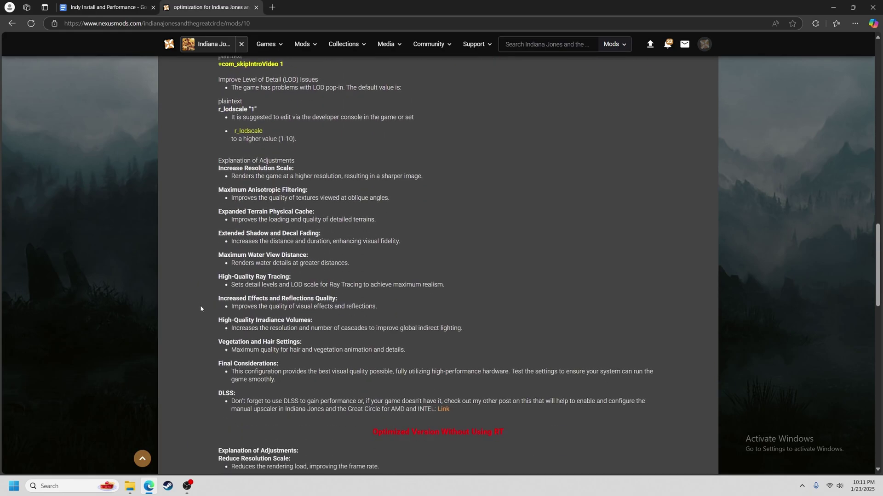
scroll(200, 308, down, 9)
scroll(199, 312, up, 15)
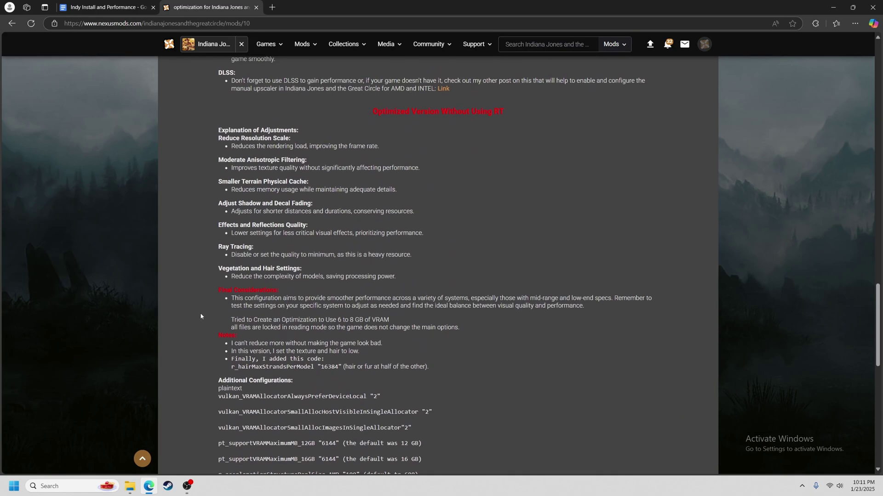
scroll(200, 313, up, 20)
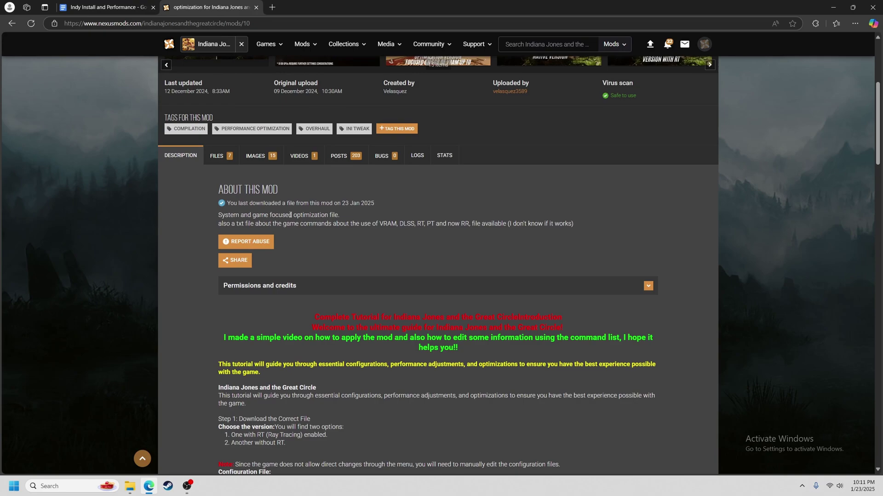
click(309, 158)
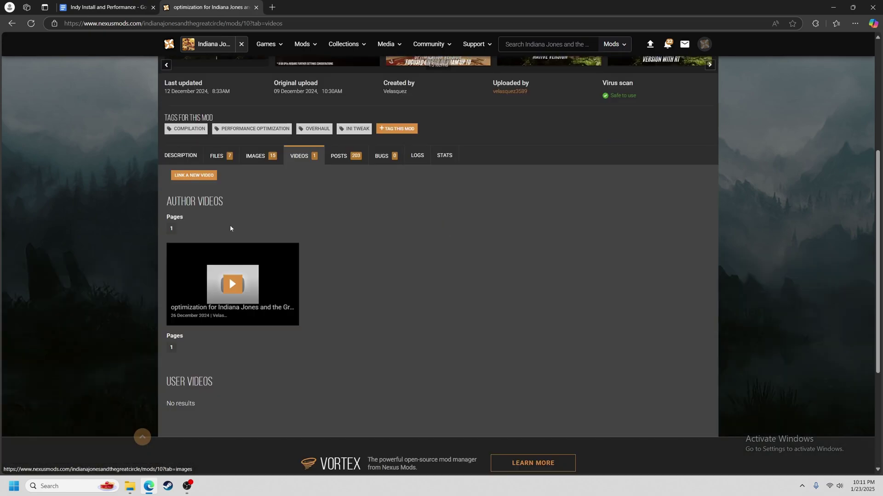
click(232, 286)
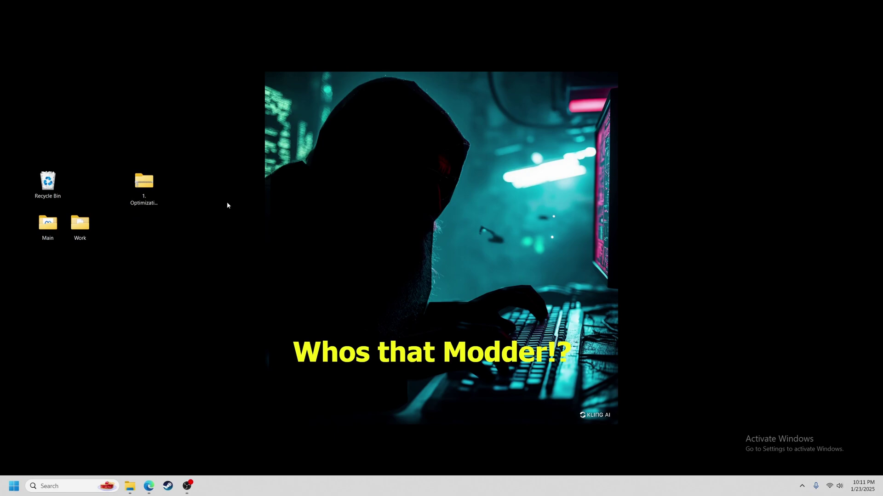
- Bring up The Great Circle game folder window and reposition it on the desktop
key(alt+Tab)
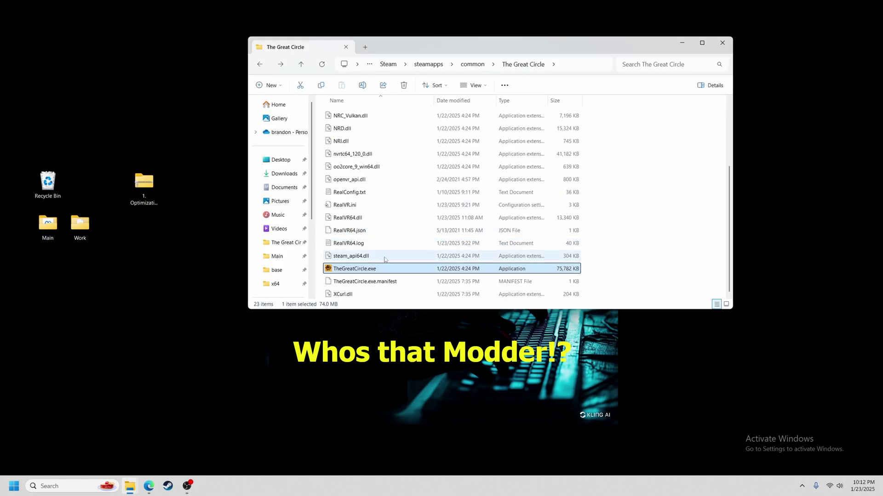
drag(480, 55, 502, 46)
click(239, 290)
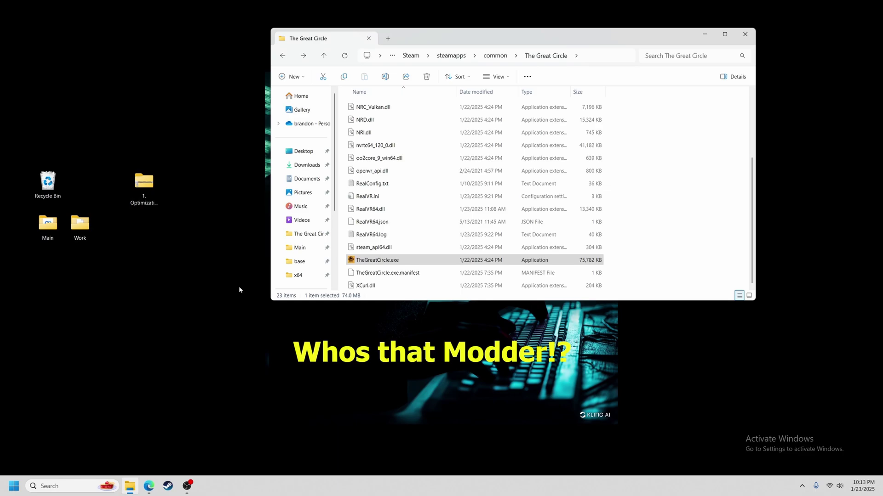
- In a second file window, browse to the user profile's Saved Games\MachineGames\TheGreatCircle\base folder on drive C
double_click(48, 223)
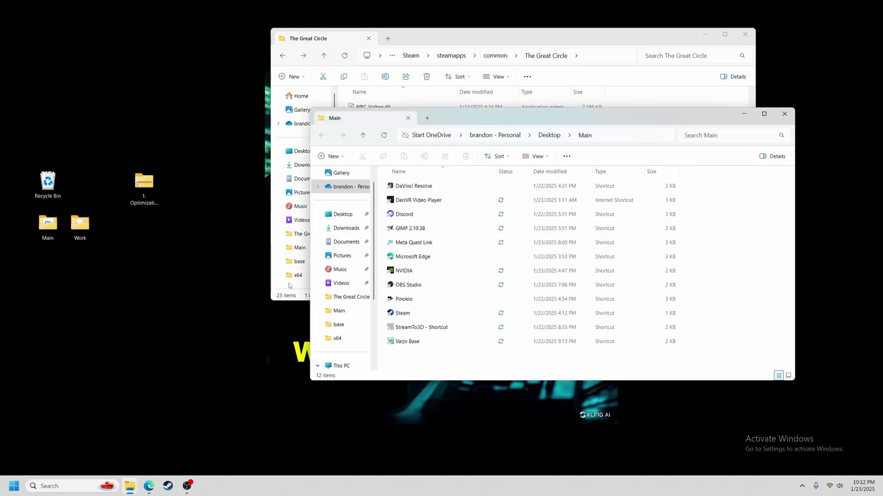
scroll(349, 275, down, 2)
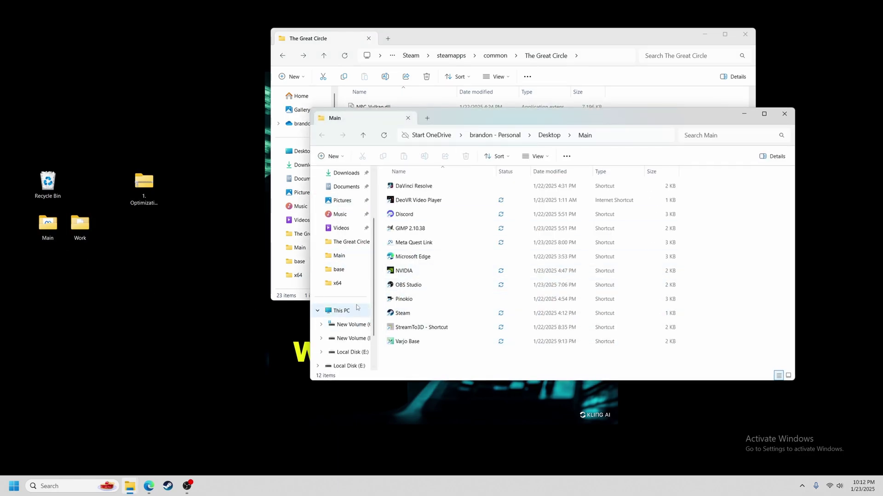
scroll(363, 313, down, 1)
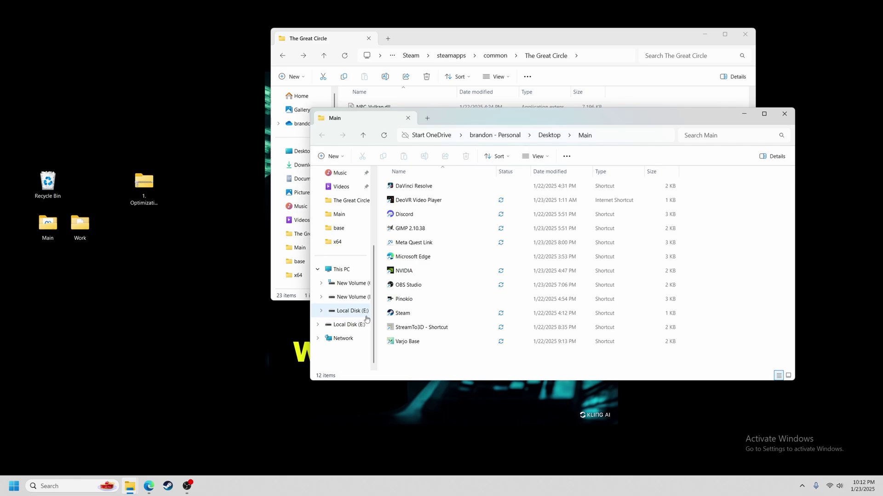
click(352, 284)
double_click(407, 289)
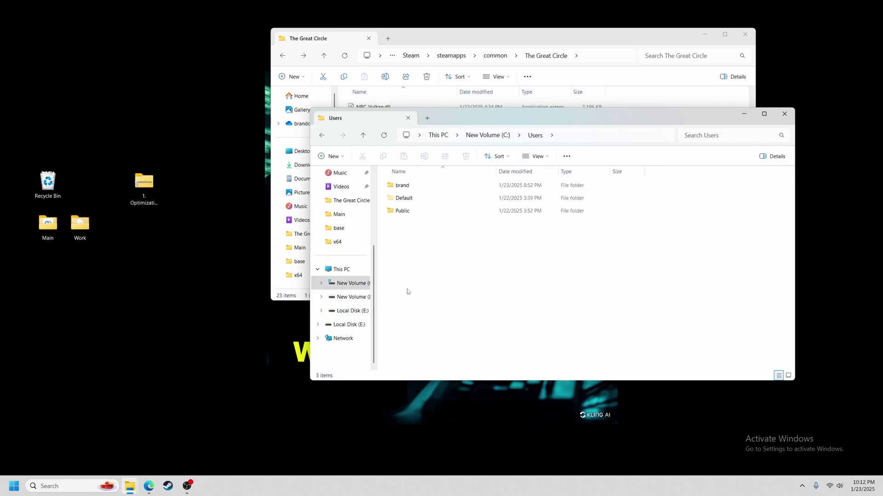
double_click(407, 187)
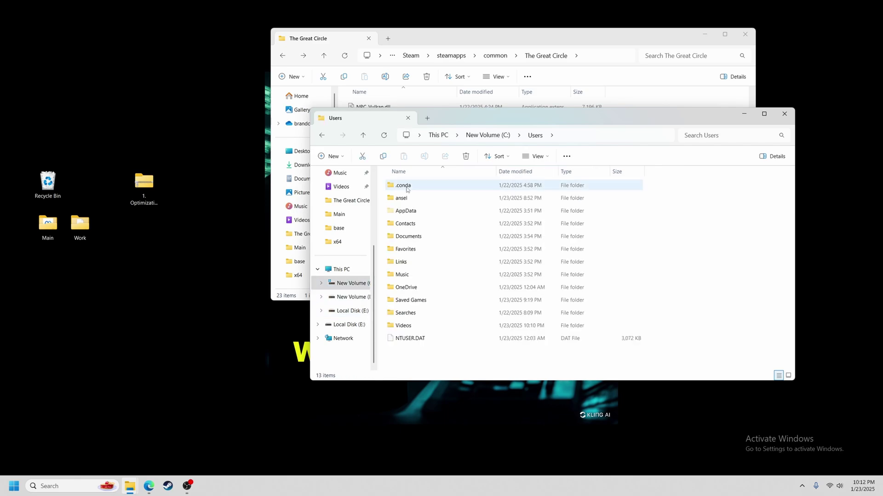
double_click(409, 305)
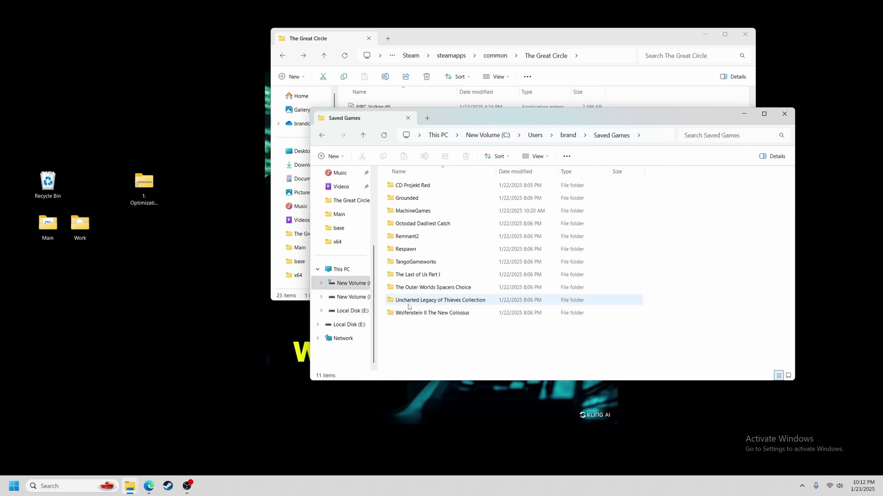
double_click(412, 211)
double_click(415, 185)
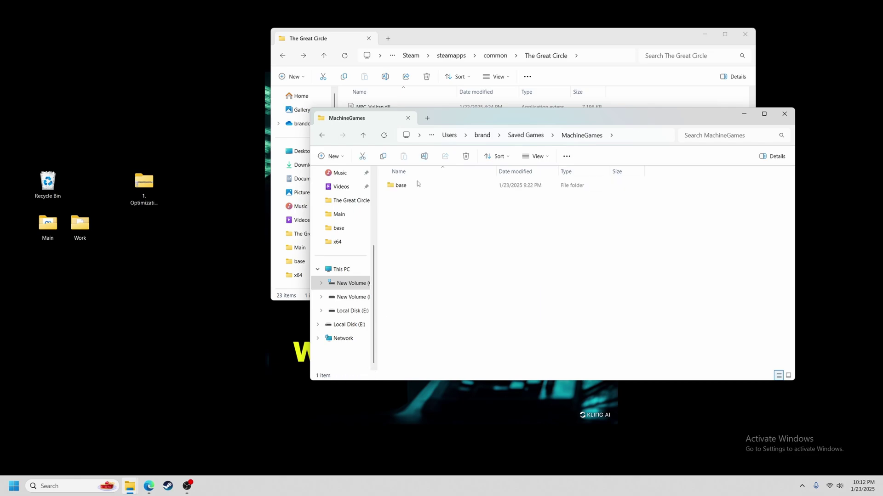
double_click(415, 184)
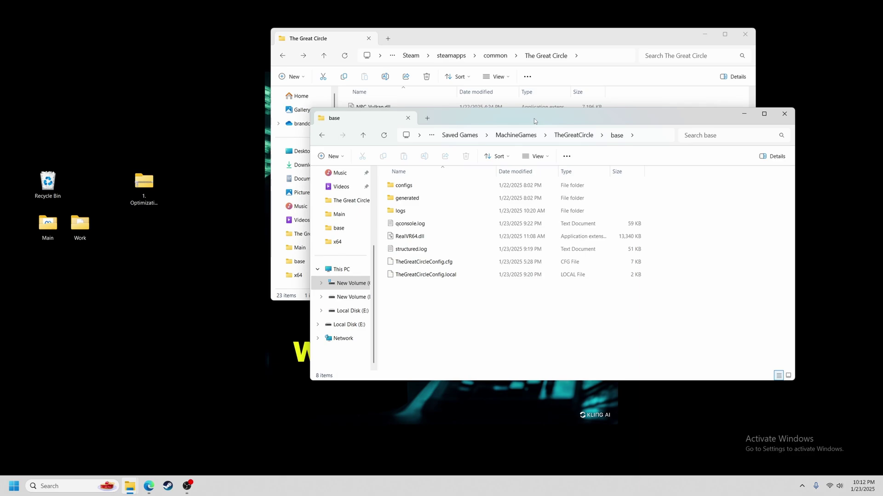
- Open the Optimization Essentials zip from the desktop and arrange its window beside the base folder
drag(534, 115, 227, 203)
drag(149, 181, 161, 117)
double_click(136, 106)
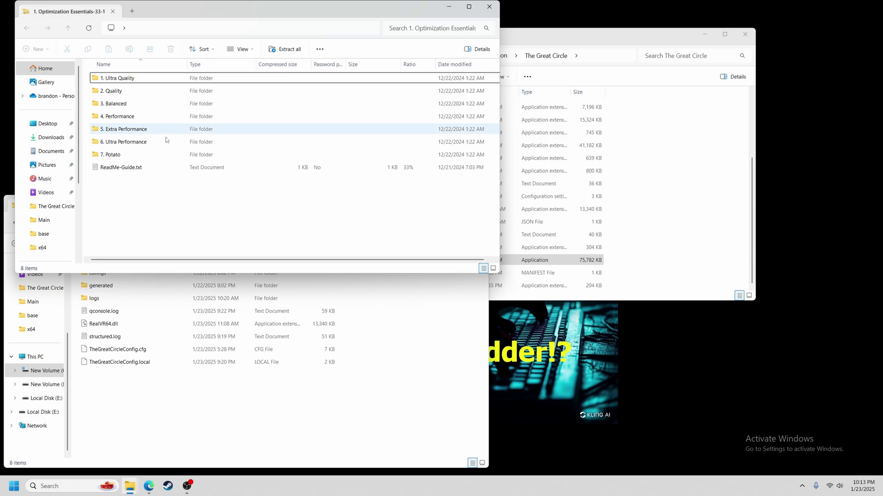
drag(231, 7, 666, 202)
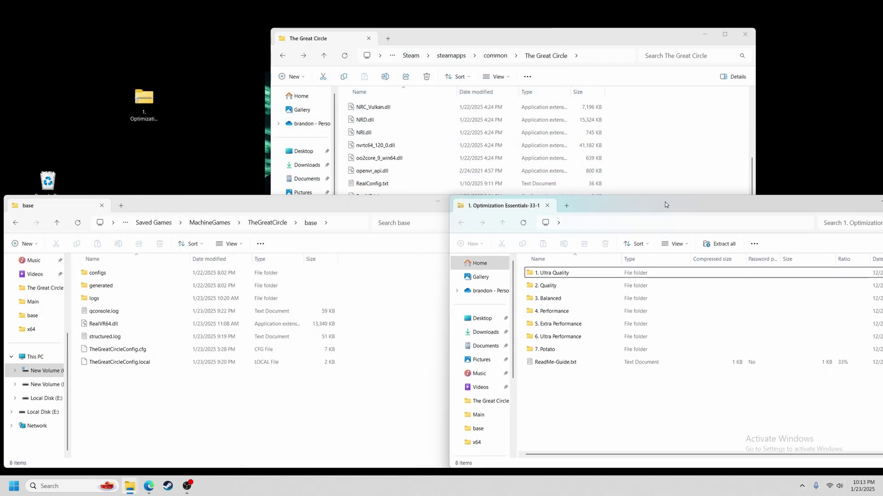
click(170, 158)
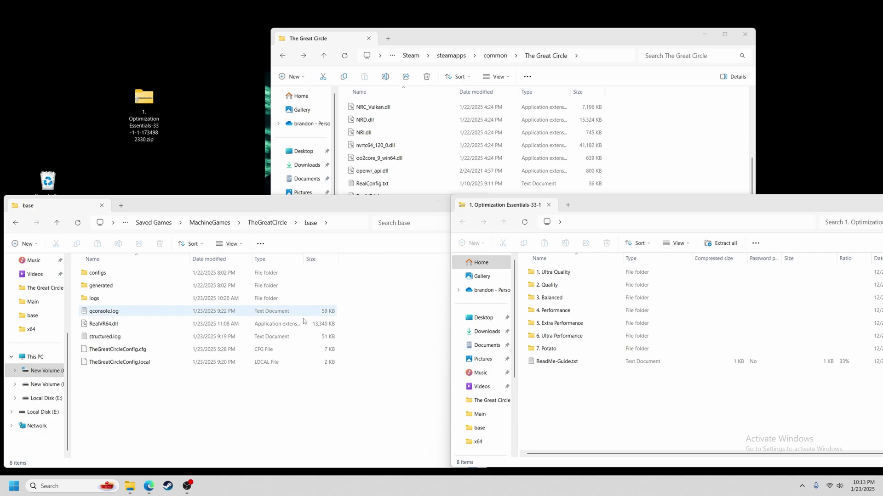
- Copy TheGreatCircleConfig.cfg and TheGreatCircleConfig.local from the 6. Ultra Performance preset into the base folder, replacing the existing files
double_click(561, 337)
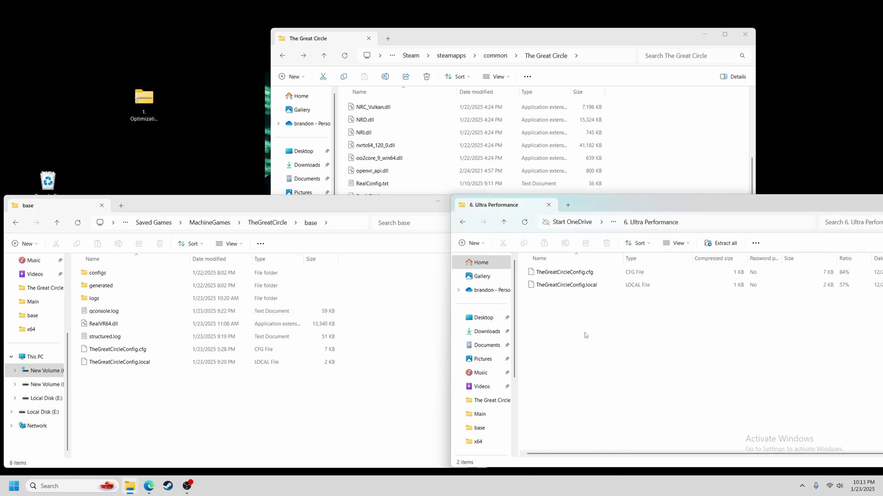
drag(573, 320, 361, 382)
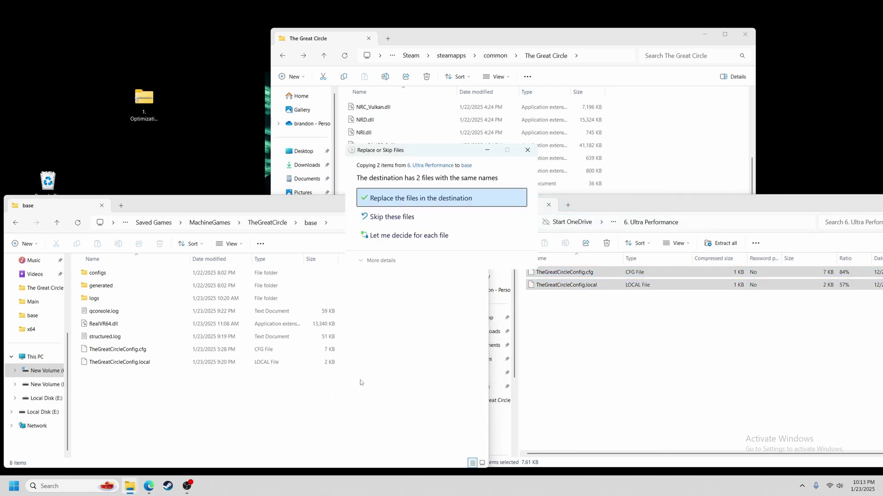
click(404, 199)
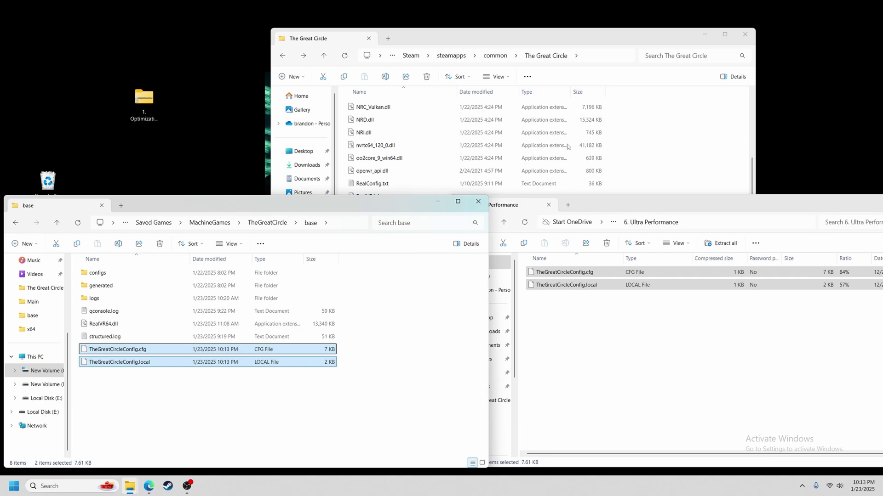
- Rename RealVR64.dll in The Great Circle game folder to RealVR64_bak.dll
click(524, 50)
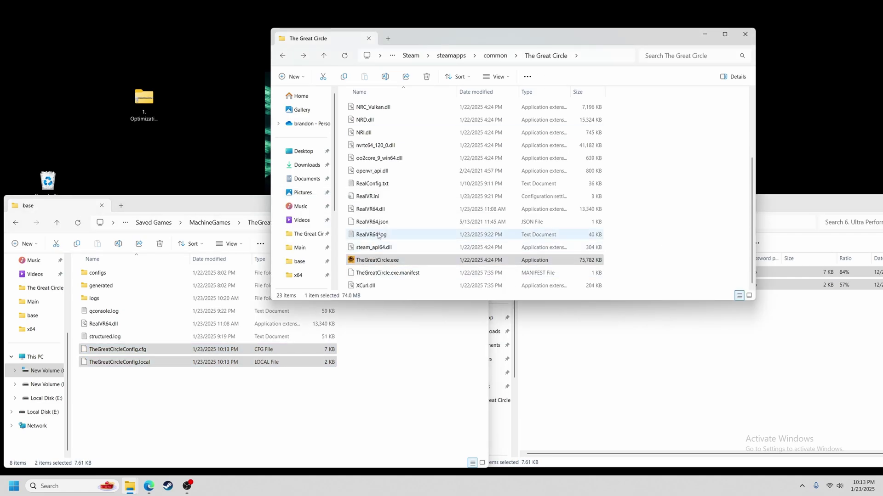
right_click(375, 209)
click(444, 223)
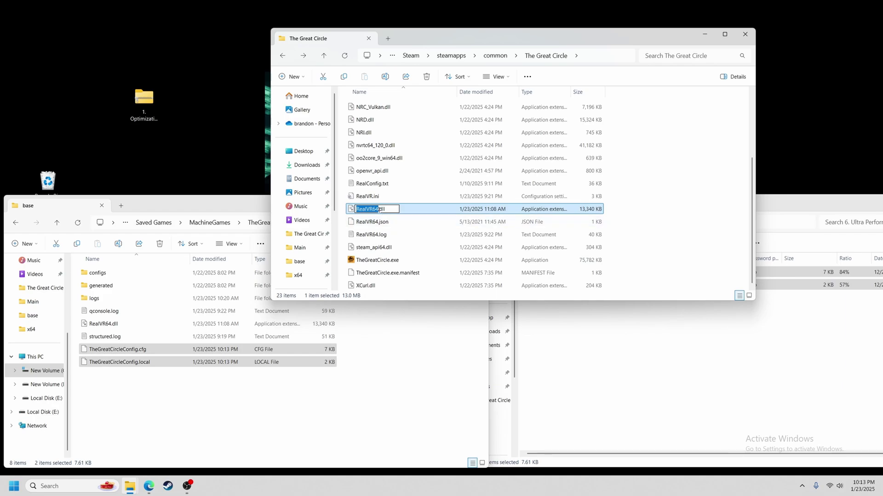
click(379, 210)
text(_bak)
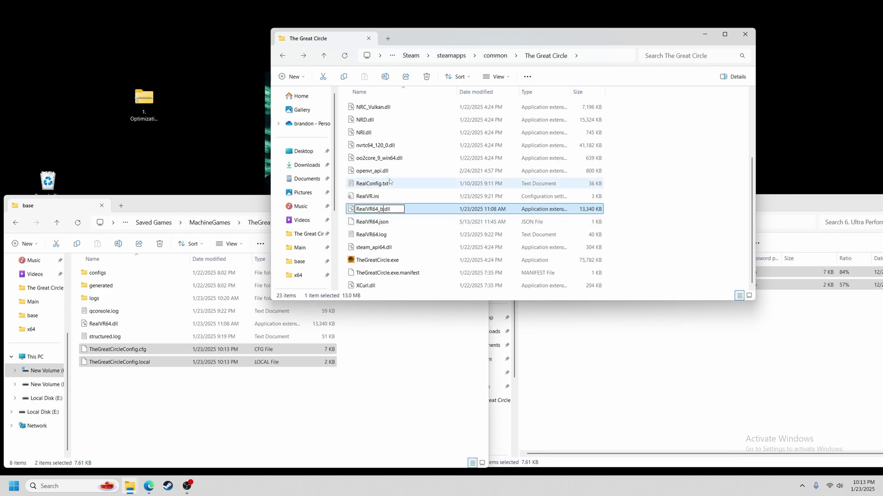
key(Return)
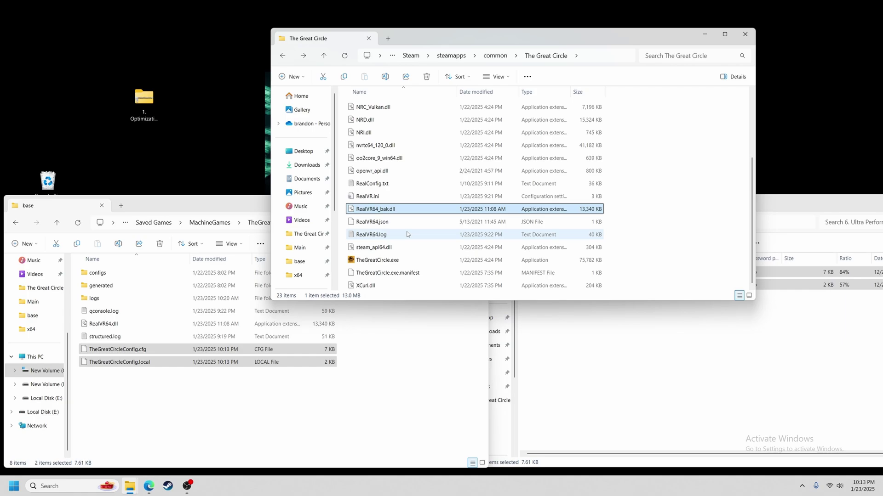
- Restore the backup-named DLL in the game folder to its original name, RealVR64.dll
right_click(387, 212)
click(452, 223)
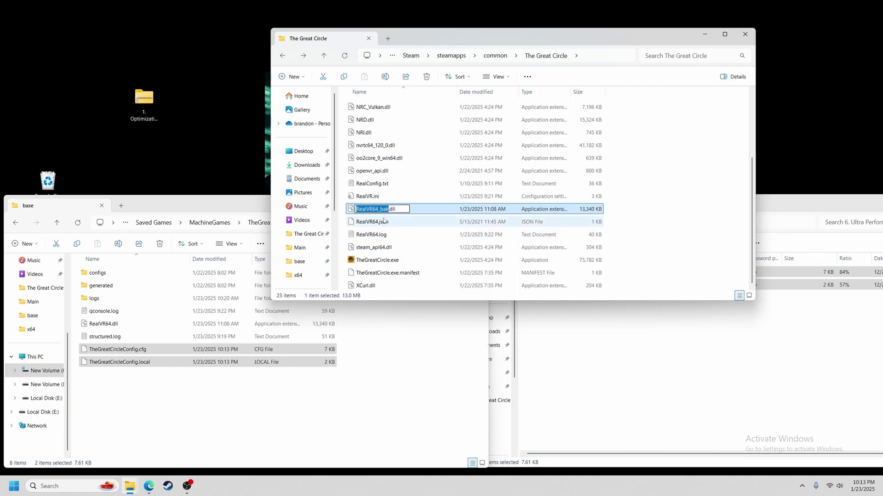
click(386, 208)
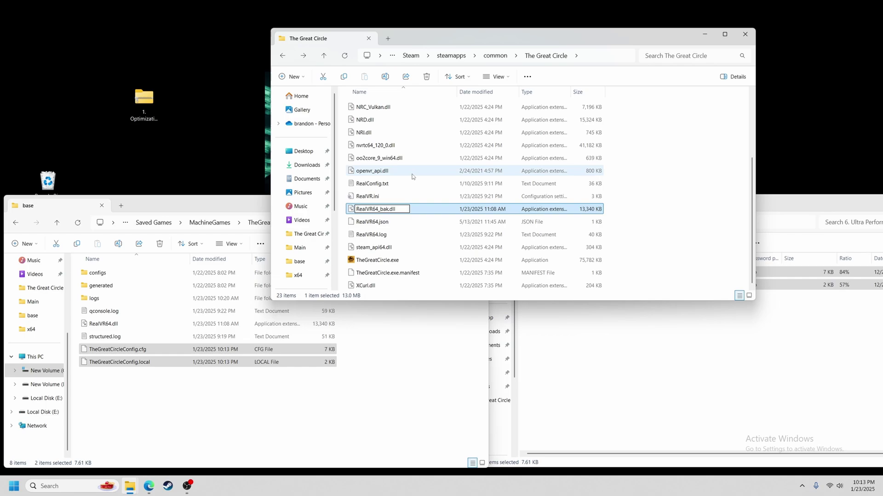
key(BackSpace)
key(BackSpace)
key(BackSpace)
key(BackSpace)
key(Return)
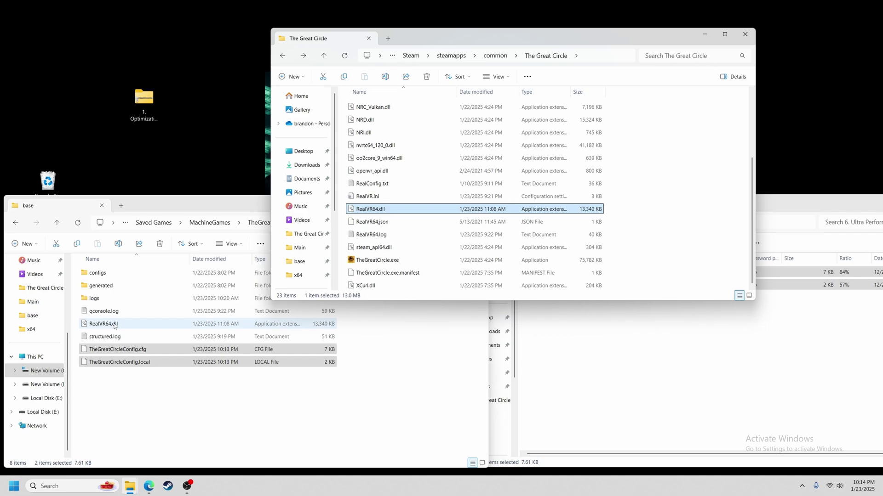
- Copy RealVR64.dll from The Great Circle game folder into the base folder, replacing the existing file
right_click(378, 210)
click(420, 217)
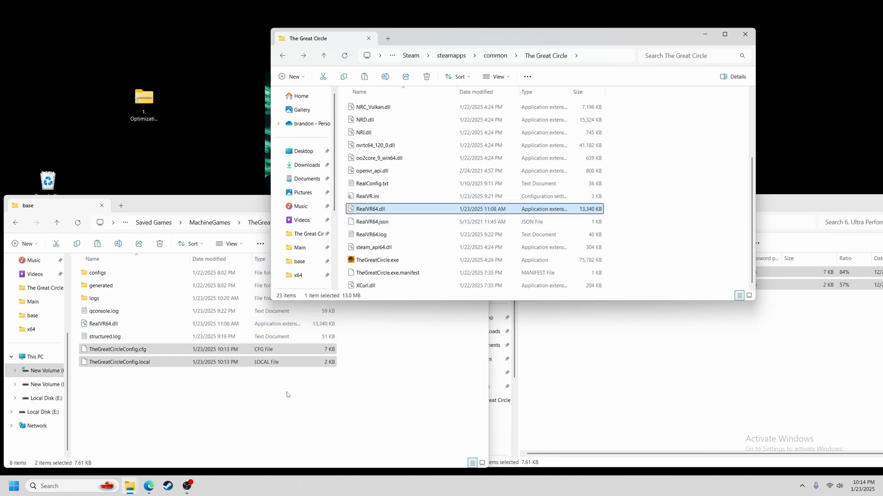
right_click(238, 411)
click(248, 416)
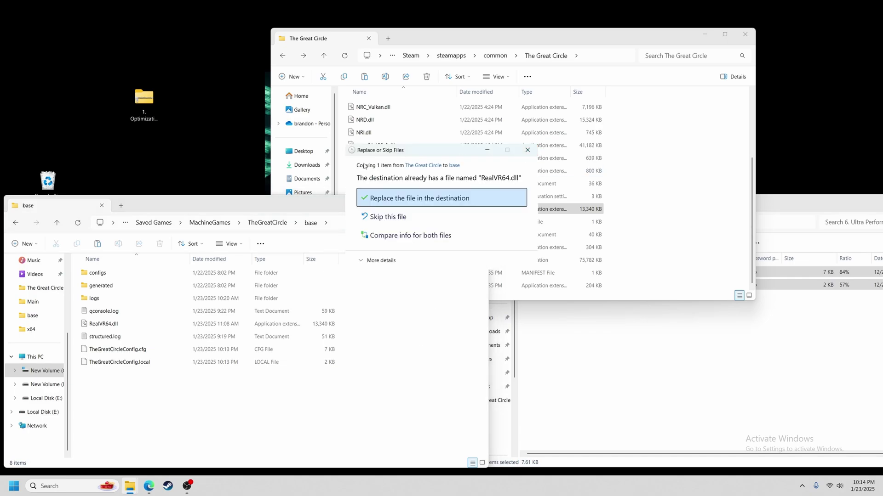
click(427, 196)
- Delete RealVR64.dll from The Great Circle game folder
click(479, 40)
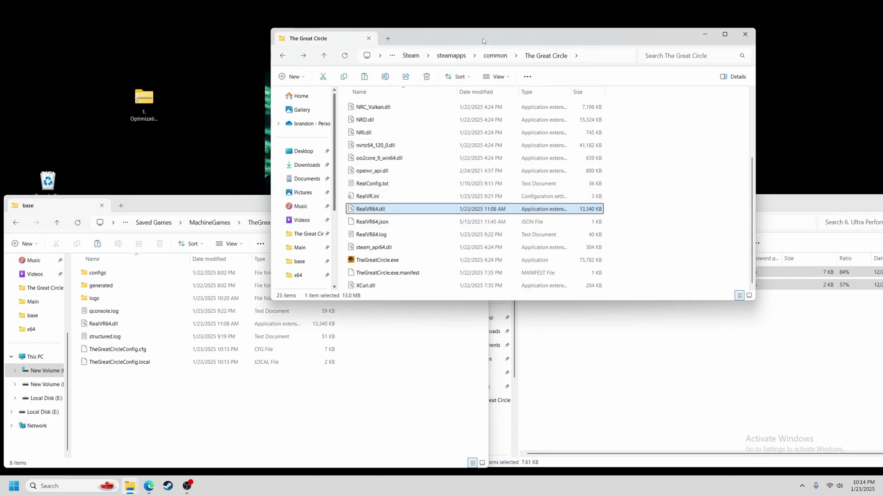
right_click(375, 211)
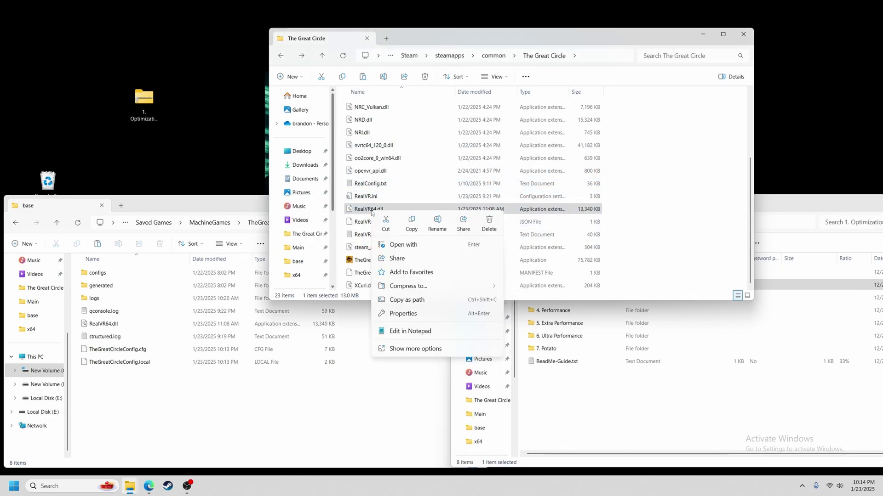
click(486, 224)
- Launch TheGreatCircle.exe and open the Video options from the game's main menu
double_click(376, 260)
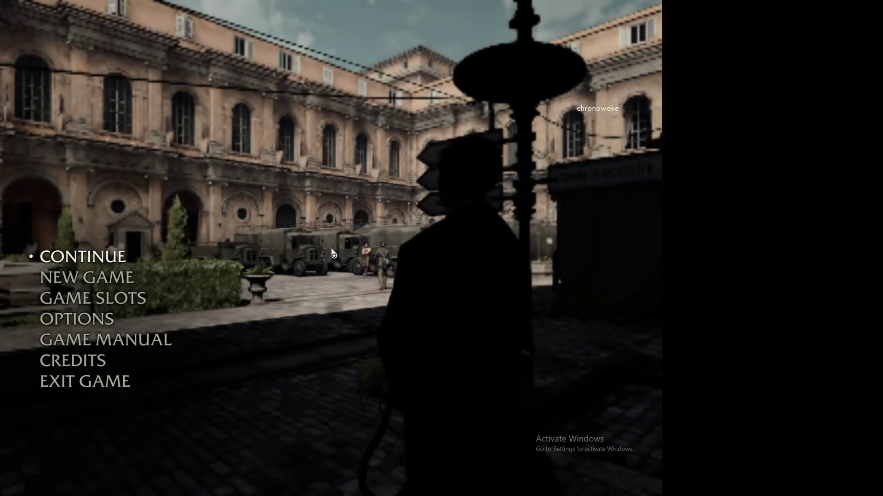
key(Down)
key(Down)
key(Down)
key(Return)
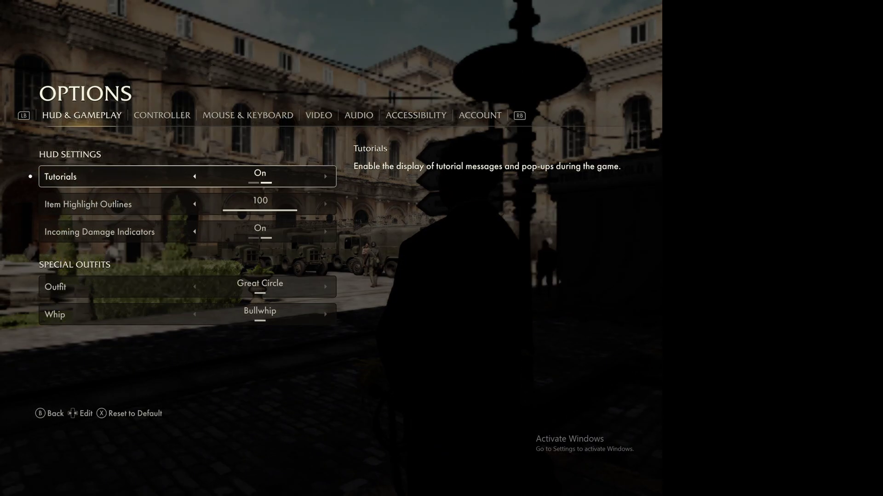
key(e)
key(e)
key(e)
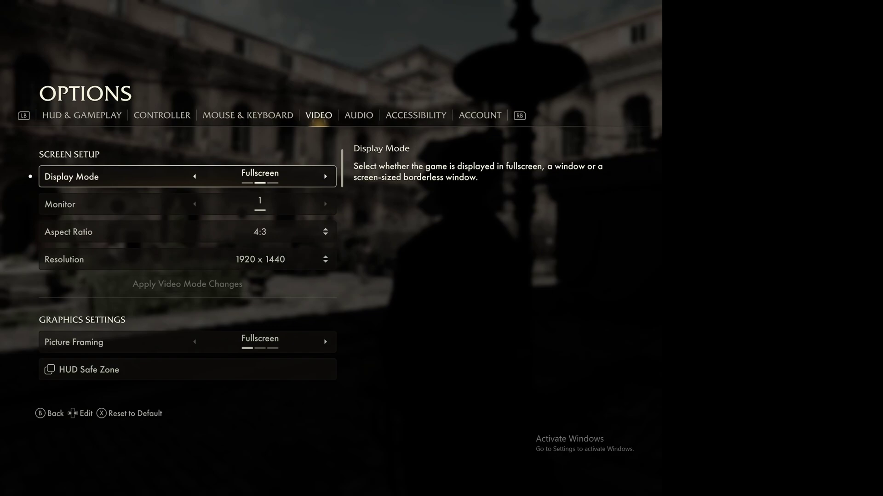
- Set the display mode to Windowed with a 16:9 aspect ratio and a 1920 x 1080 window size, and apply the changes
key(Left)
key(Down)
key(Down)
key(Return)
key(Down)
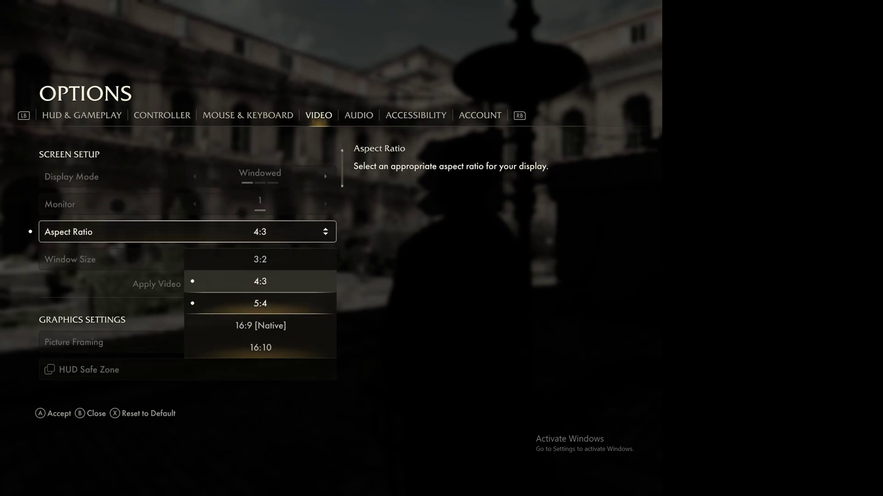
key(Down)
key(Return)
key(Down)
key(Return)
key(Up)
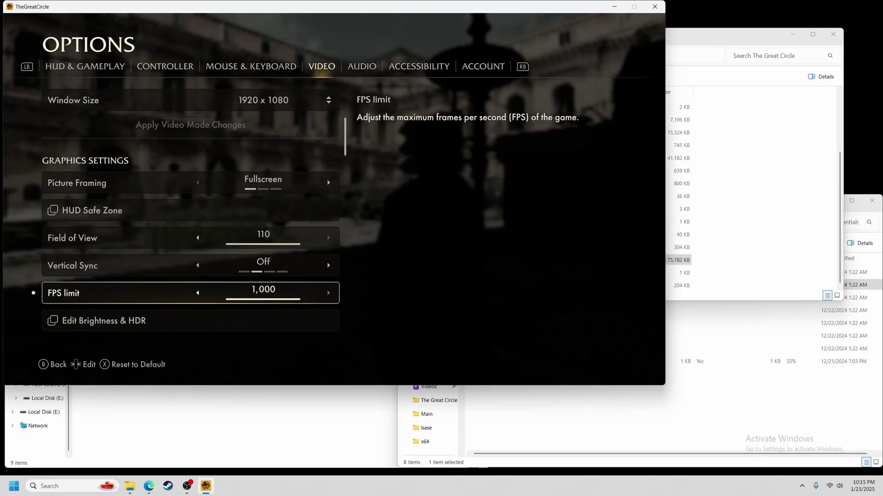
- Review the graphics, graphics quality and ray tracing settings in the Video options
key(Down)
key(Down)
key(Down)
key(Down)
key(Down)
key(Down)
key(Down)
key(Down)
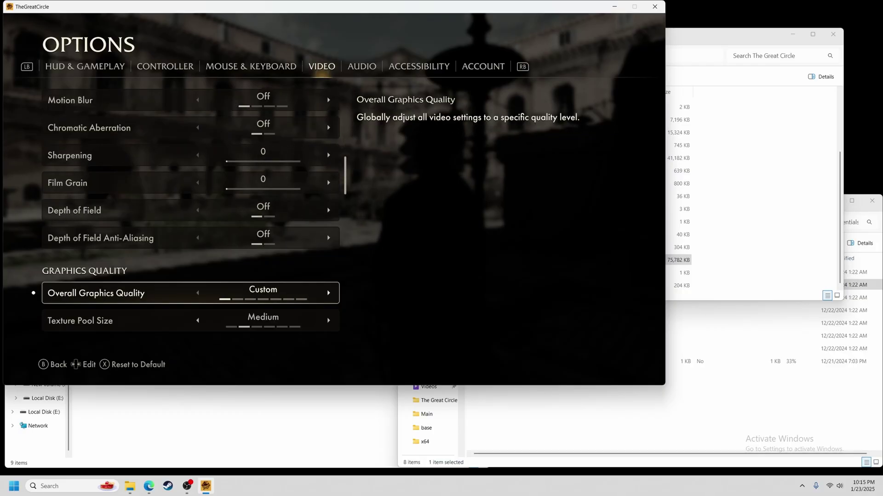
key(Down)
key(Down)
key(Down)
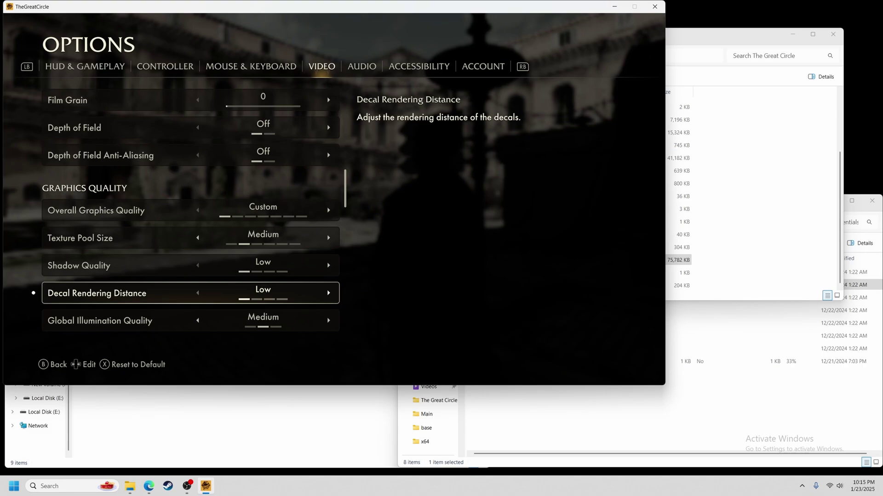
key(Down)
key(Down)
key(Down)
key(Down)
key(Down)
key(Down)
key(Down)
key(Down)
key(Down)
key(Down)
key(Down)
key(Down)
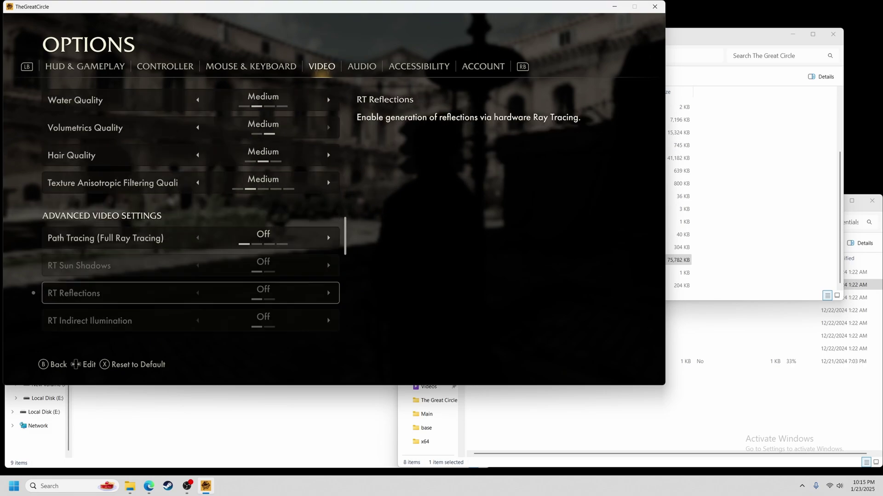
- Set DLSS Super Resolution to Balanced in the advanced video settings
key(Down)
key(Down)
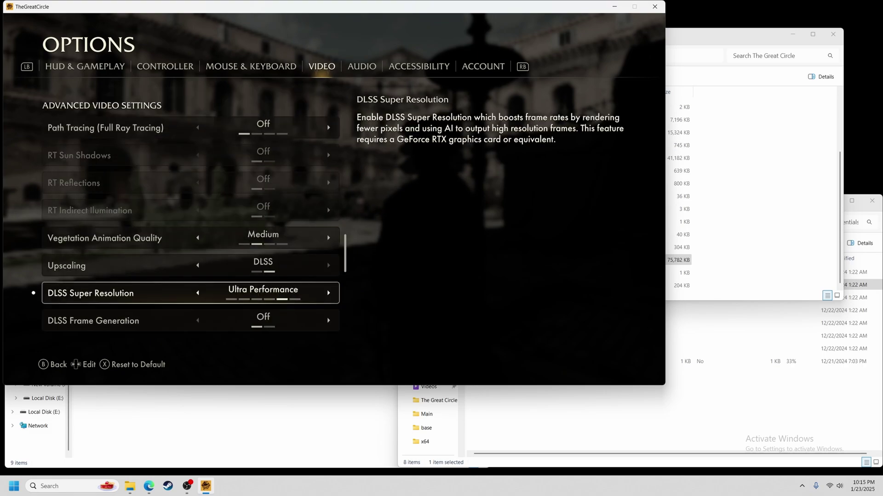
key(Left)
key(Left)
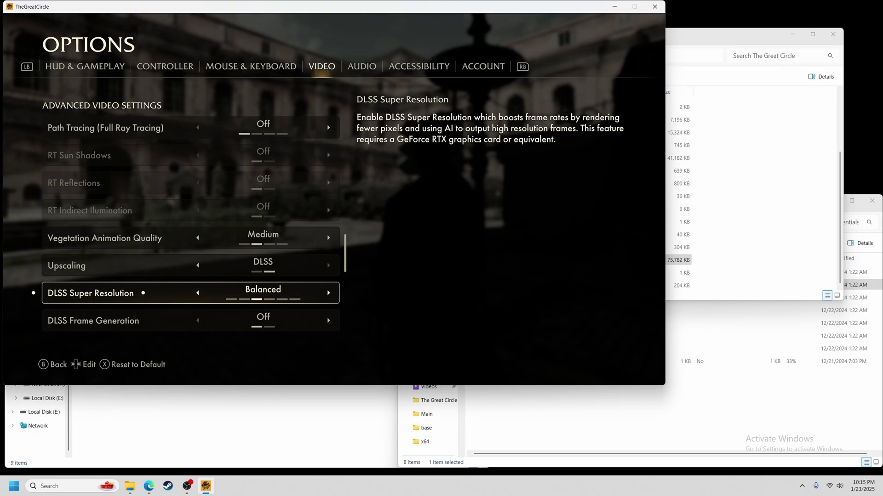
- Leave the options and exit the game to the desktop
key(Escape)
key(Down)
key(Down)
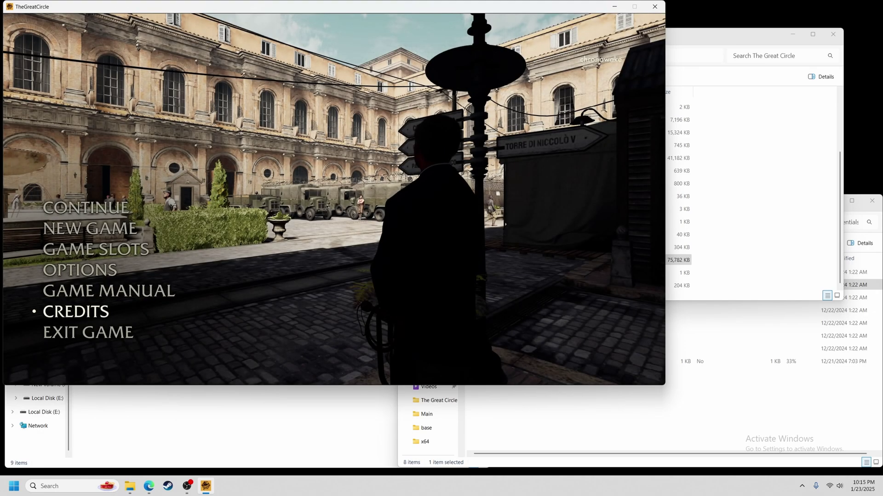
key(Down)
key(Return)
key(Return)
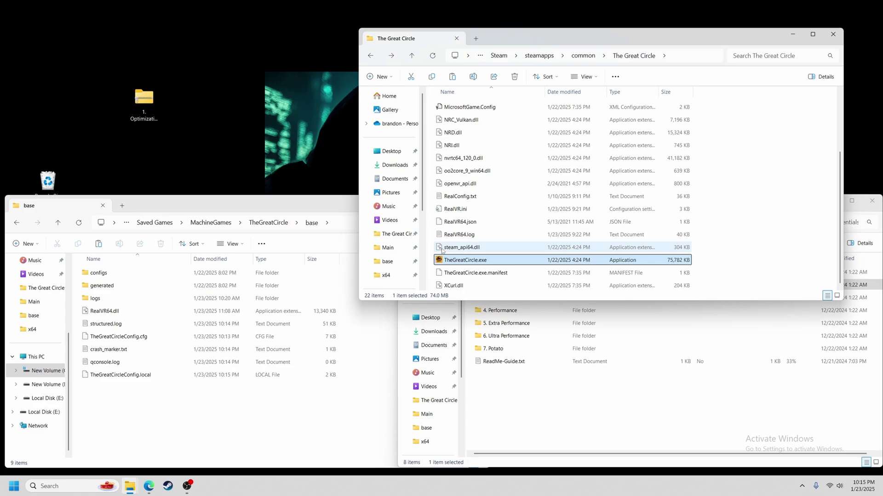
- Copy RealVR64.dll from the base folder back into The Great Circle game folder and select TheGreatCircle.exe
click(448, 235)
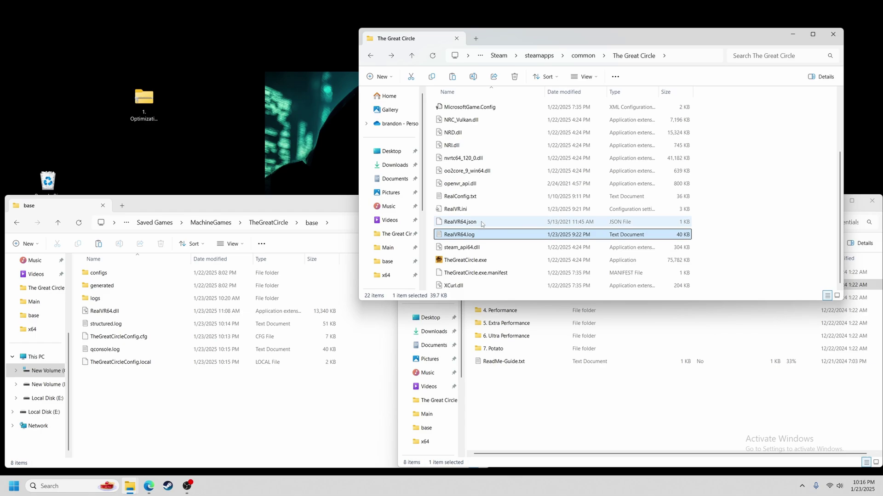
drag(105, 312, 753, 227)
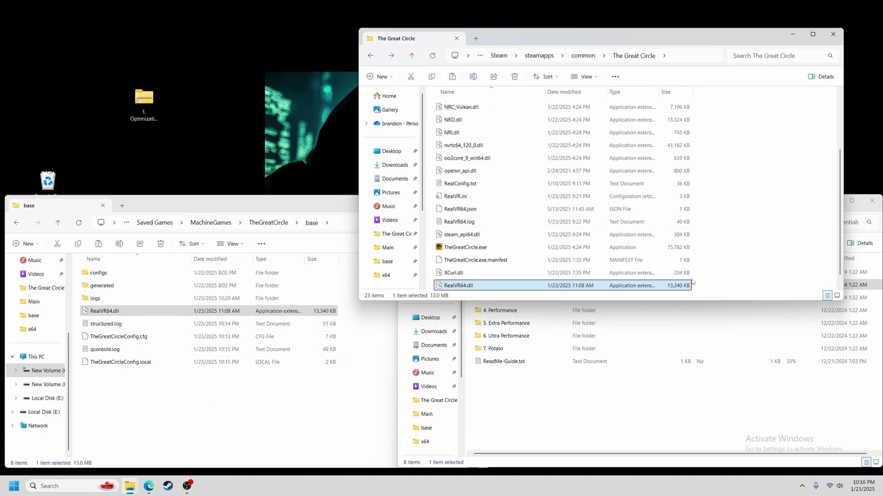
click(474, 251)
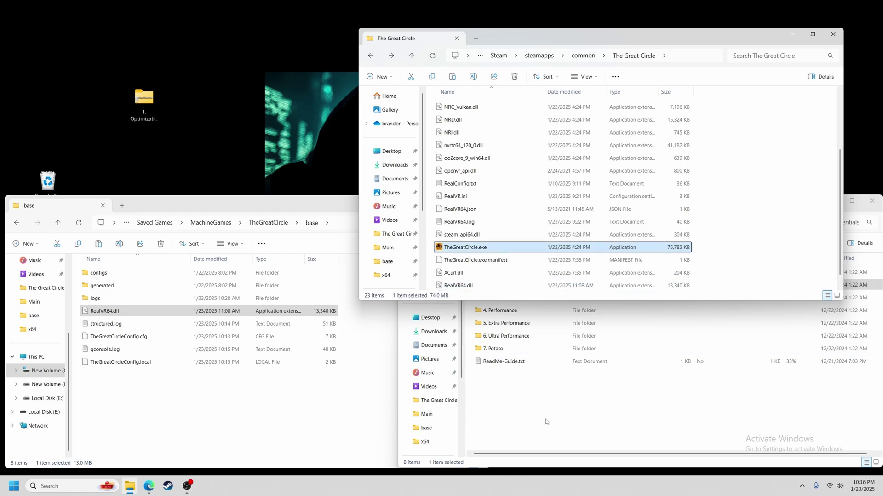